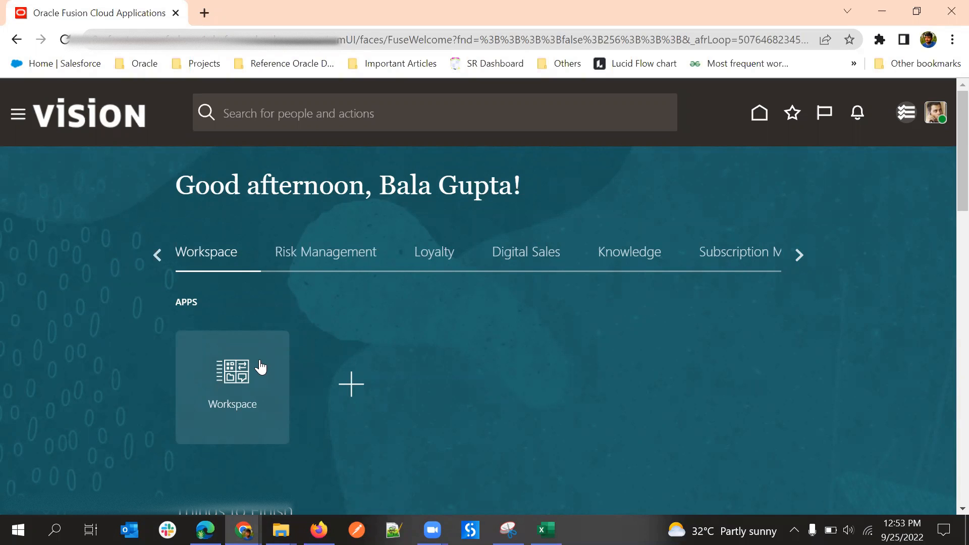
# Step: Open the Workspace app and review the record types offered for its saved searches
pyautogui.click(261, 368)
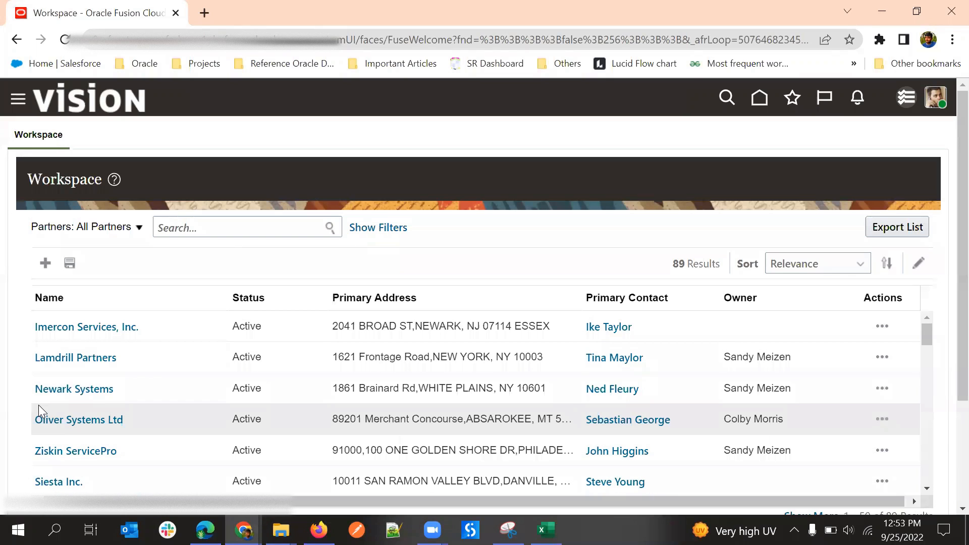
pyautogui.click(110, 227)
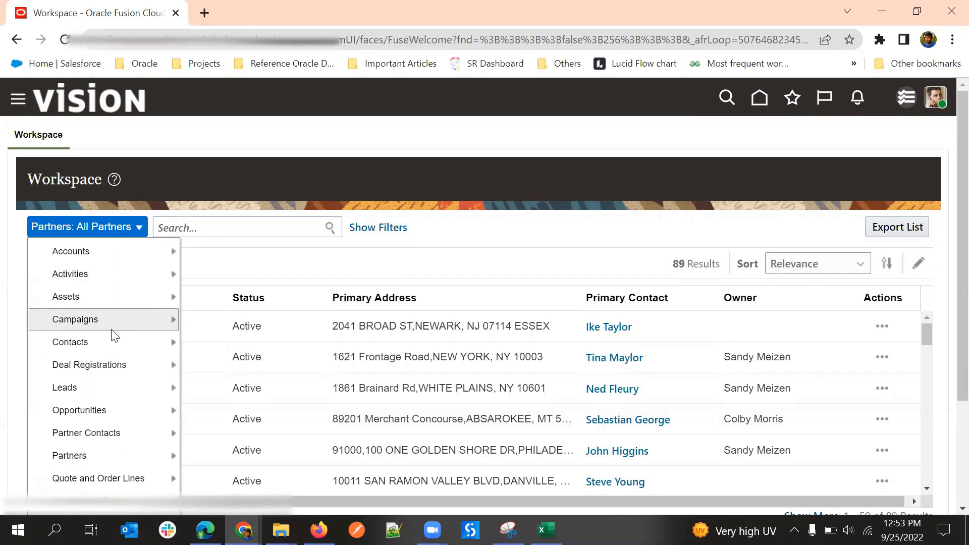
pyautogui.scroll(-3, 115, 336)
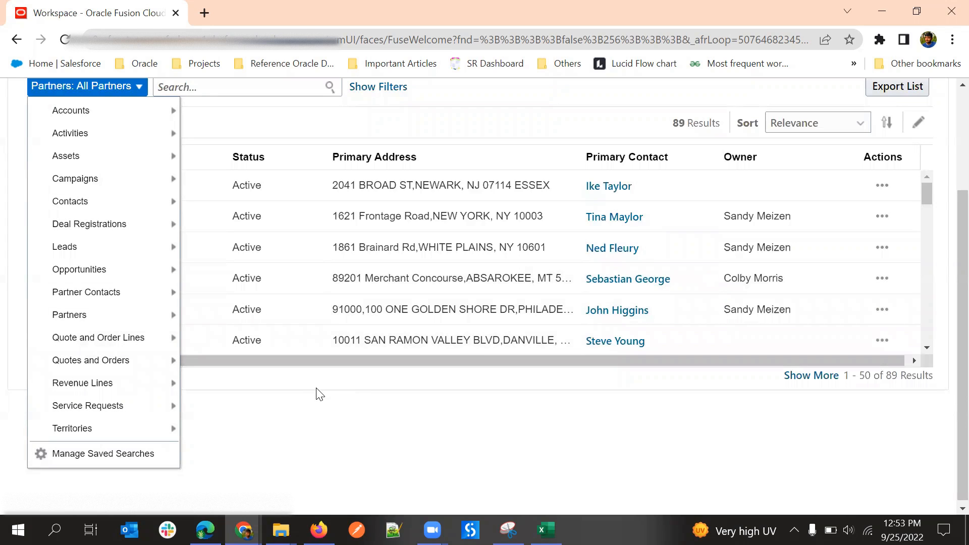
pyautogui.click(303, 421)
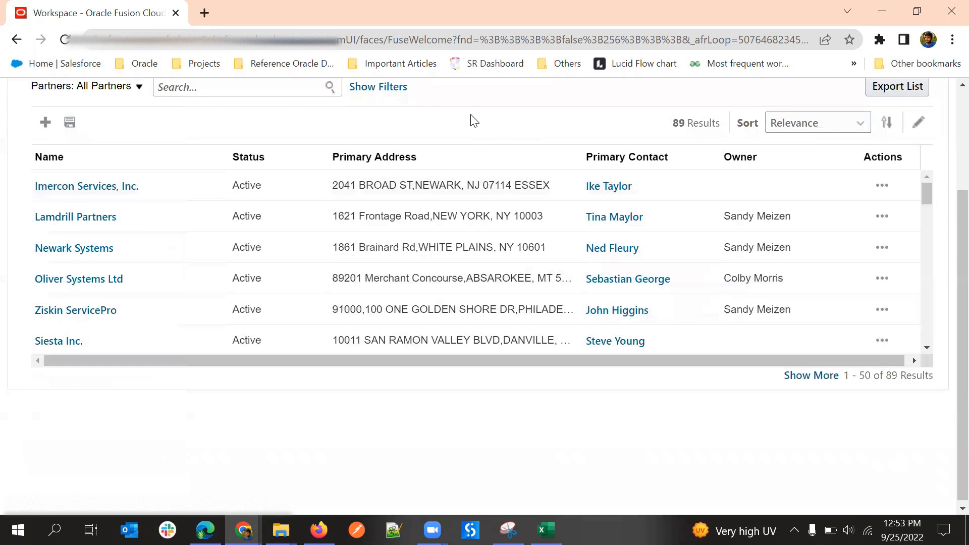
pyautogui.scroll(3, 473, 121)
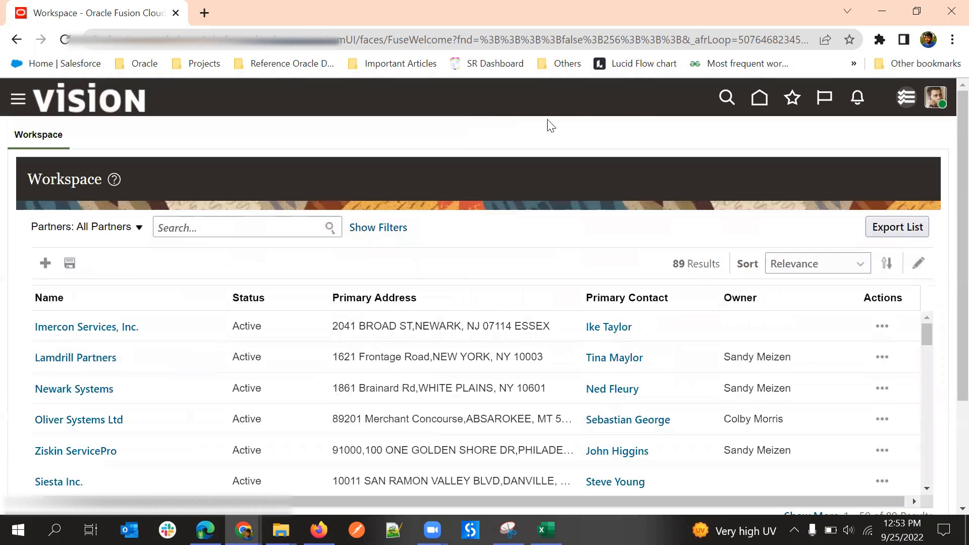
# Step: Go to Setup and Maintenance and open its search page for tasks
pyautogui.click(939, 99)
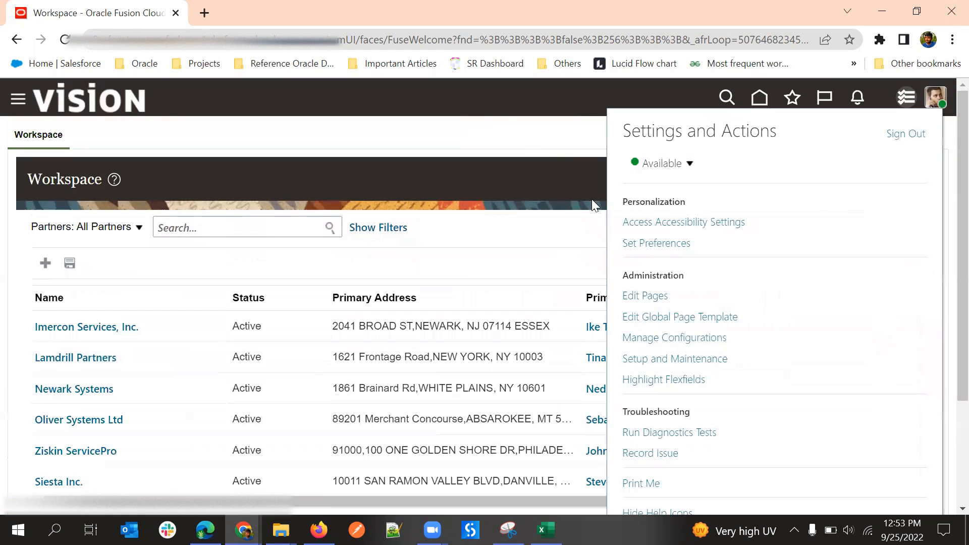
pyautogui.click(661, 359)
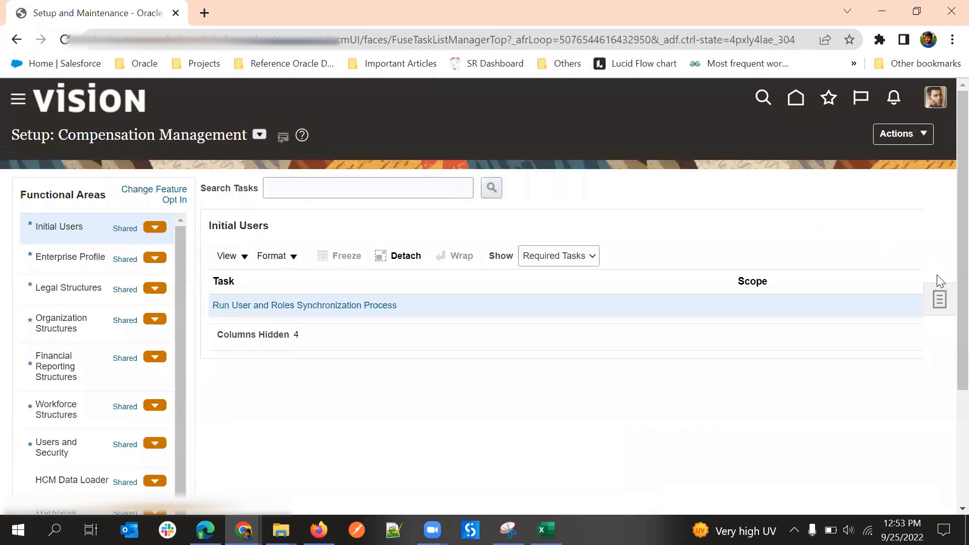
pyautogui.click(938, 298)
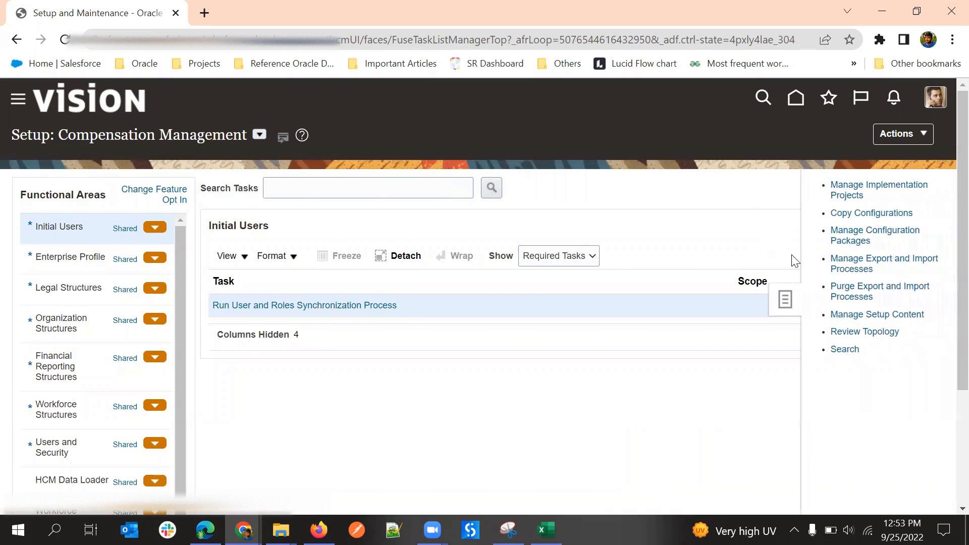
pyautogui.click(848, 353)
# Step: Search for "configure adap" and open the Configure Adaptive Search task
pyautogui.click(352, 193)
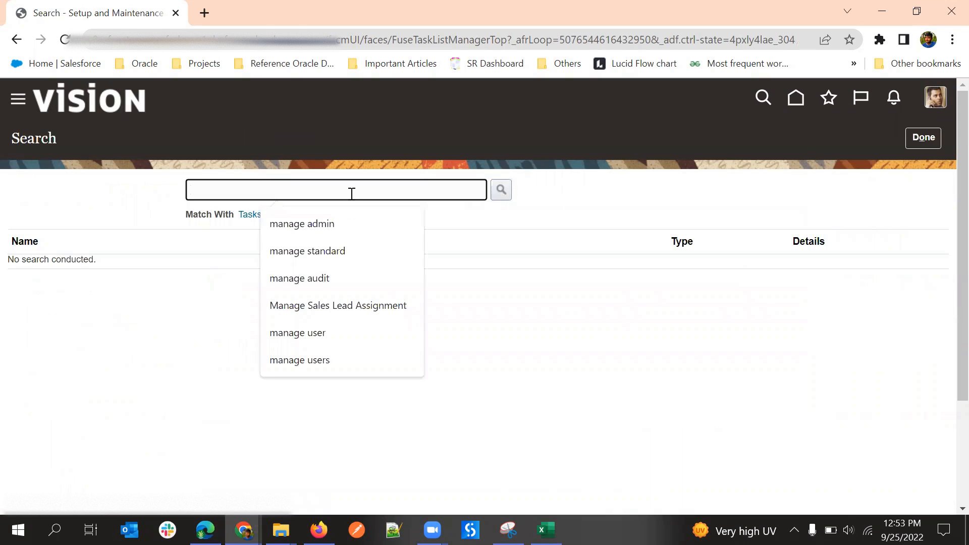
pyautogui.write('Man')
pyautogui.press('BackSpace')
pyautogui.press('BackSpace')
pyautogui.press('BackSpace')
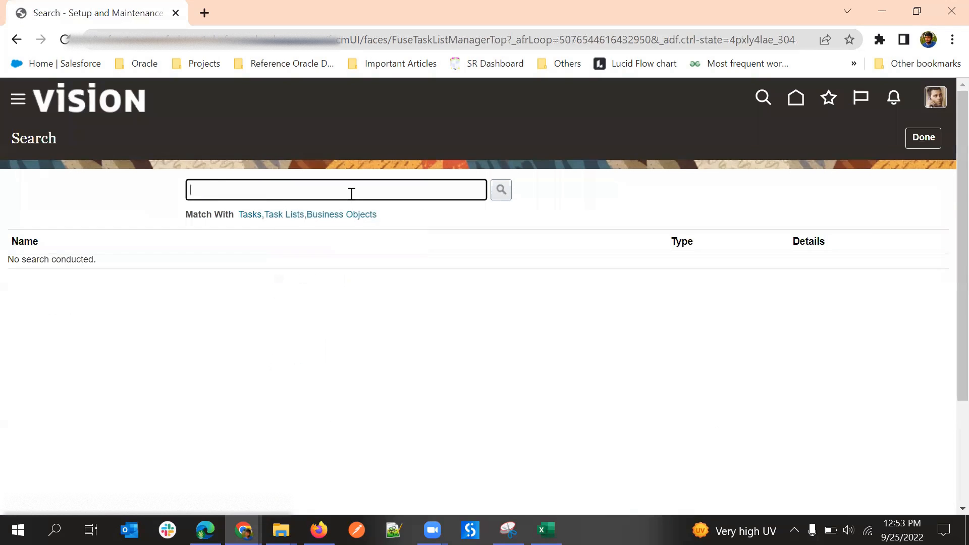
pyautogui.write('Co')
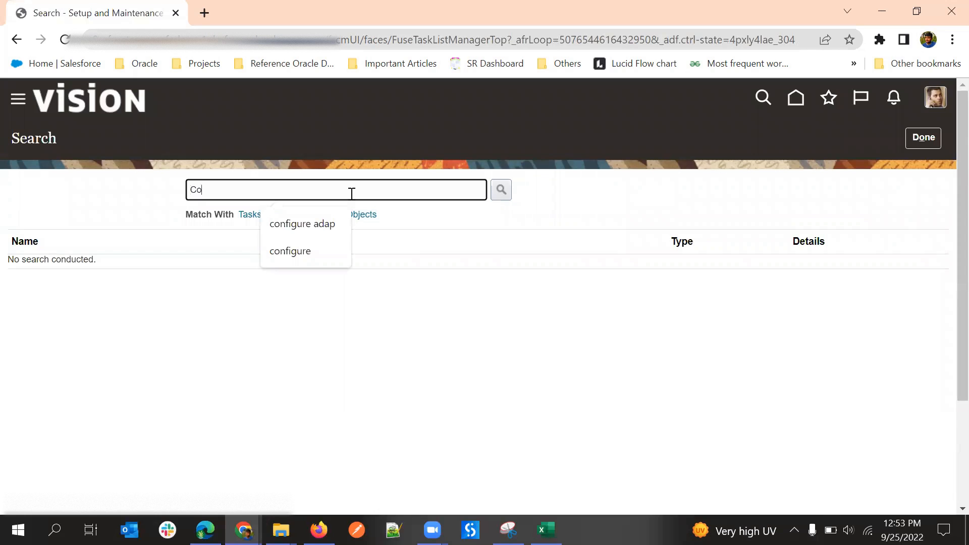
pyautogui.press('Down')
pyautogui.press('Return')
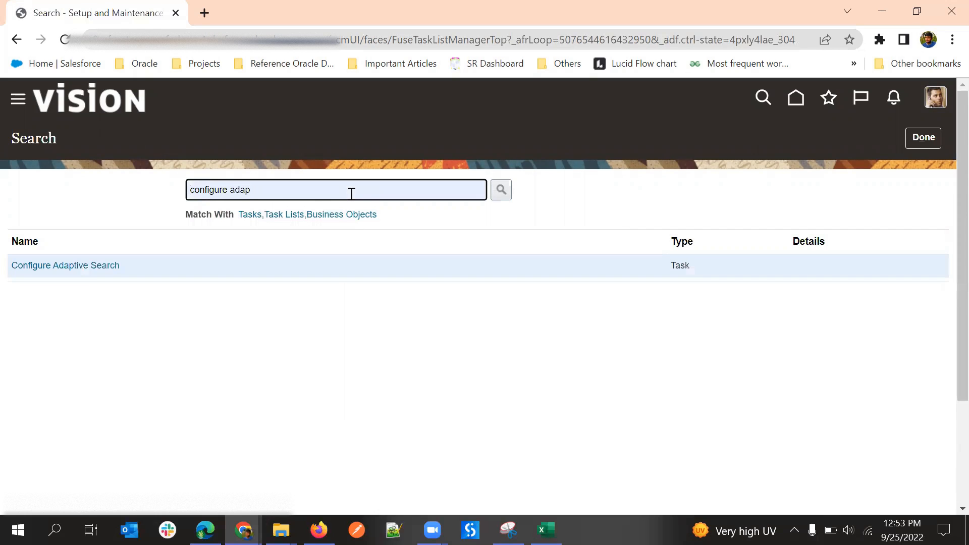
pyautogui.click(63, 265)
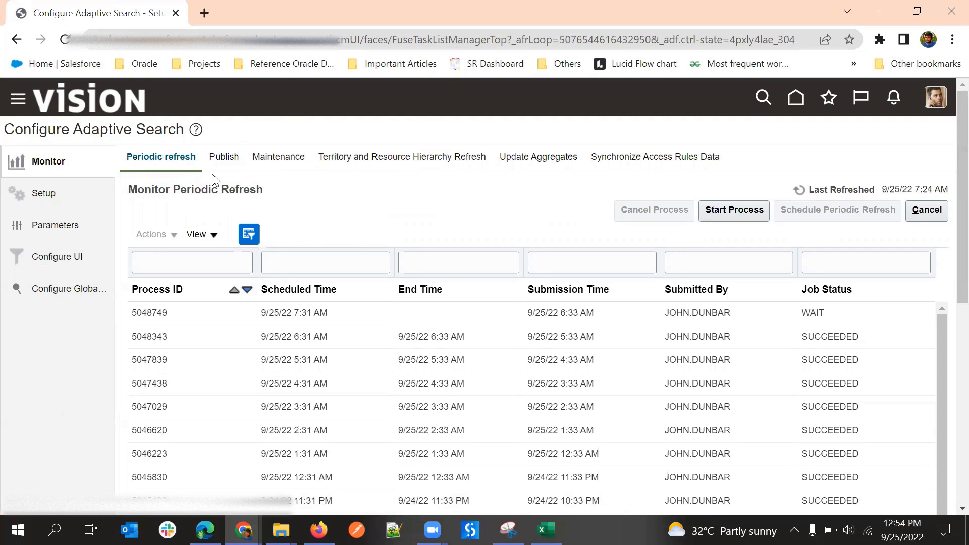
# Step: Review the periodic refresh processes and the publishing progress in the Adaptive Search monitor
pyautogui.scroll(-1, 314, 234)
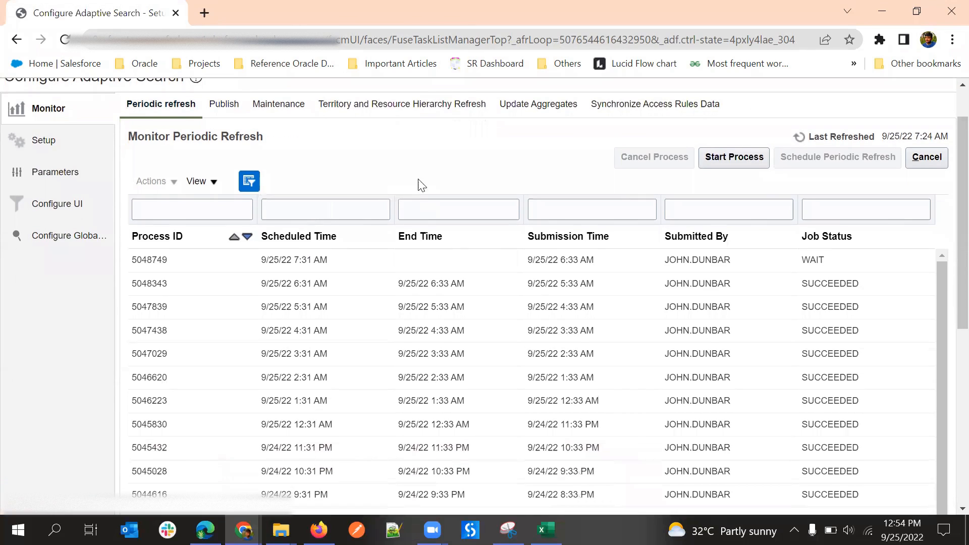
pyautogui.scroll(1, 429, 175)
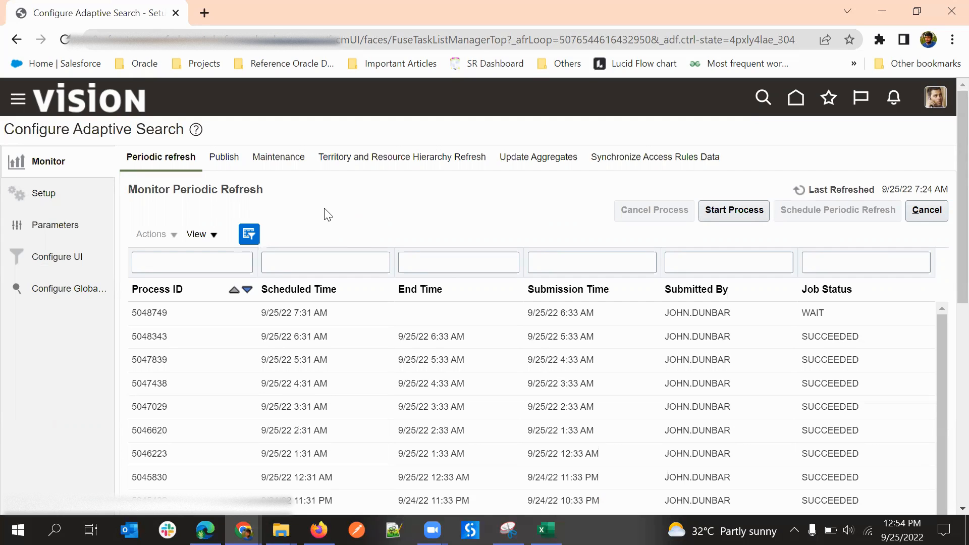
pyautogui.click(225, 158)
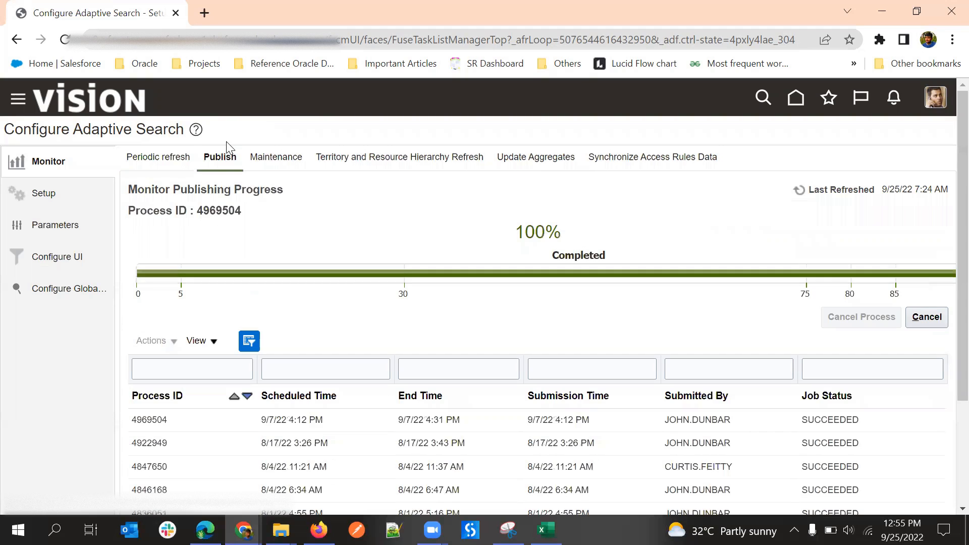
pyautogui.scroll(-1, 434, 305)
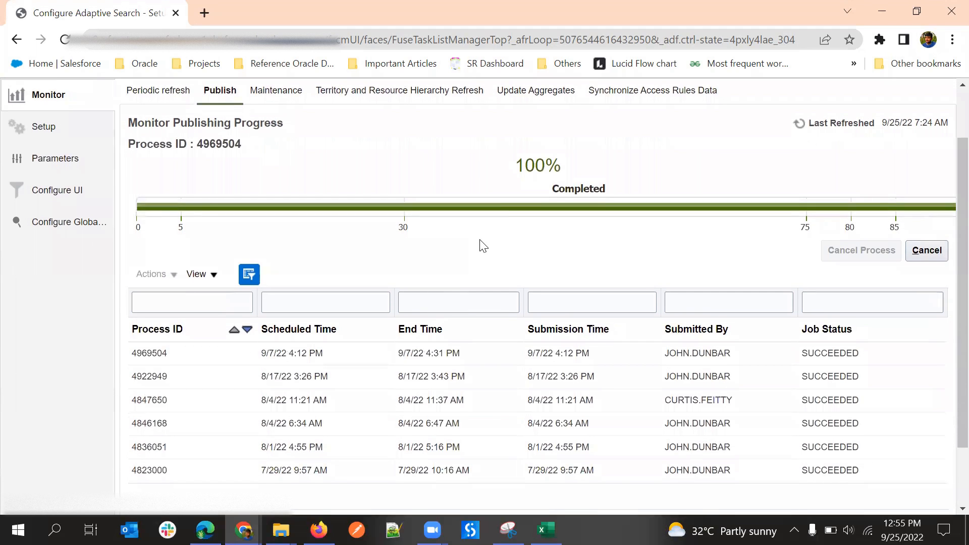
pyautogui.scroll(1, 484, 246)
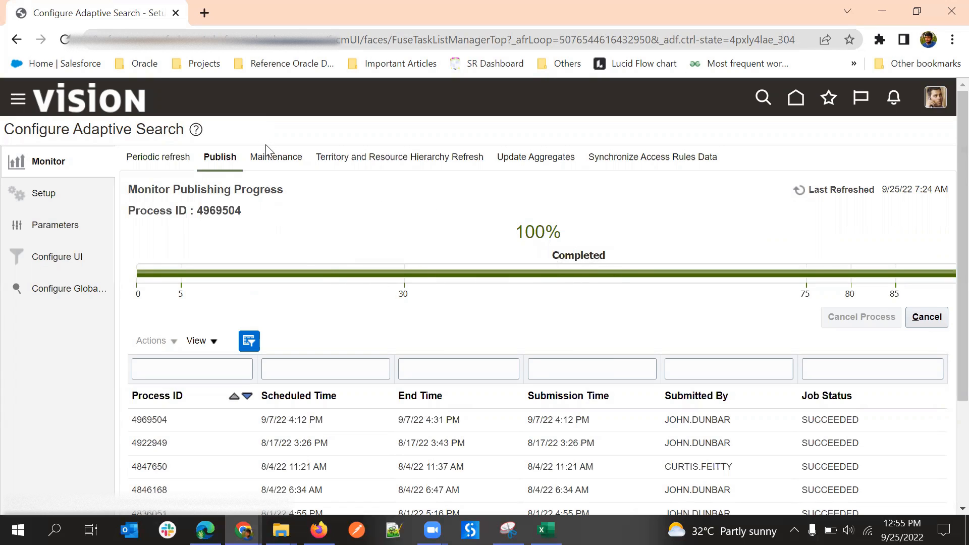
# Step: Review the monitored processes for Maintenance, Territory and Resource Hierarchy Refresh, Update Aggregates and Synchronize Access Rules Data
pyautogui.click(274, 159)
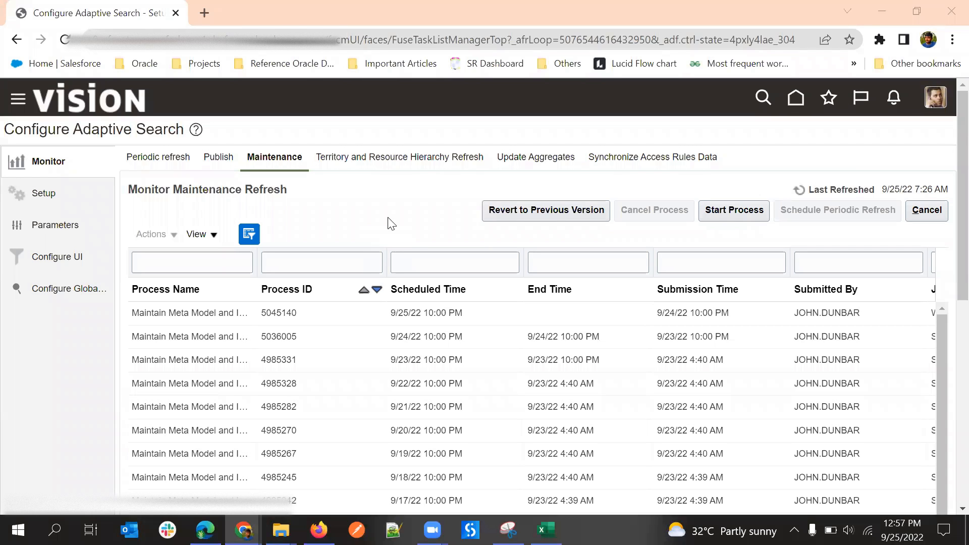
pyautogui.click(396, 160)
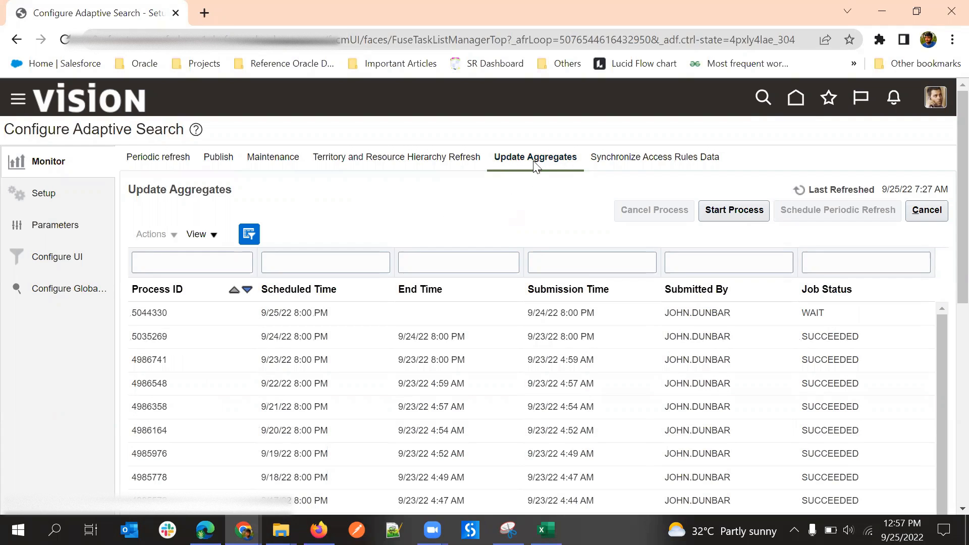
pyautogui.click(633, 158)
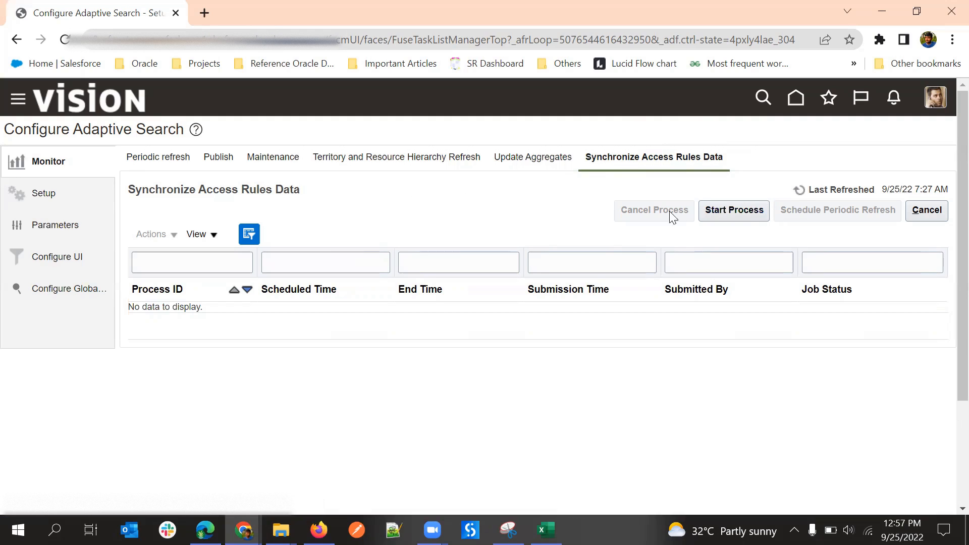
pyautogui.click(742, 212)
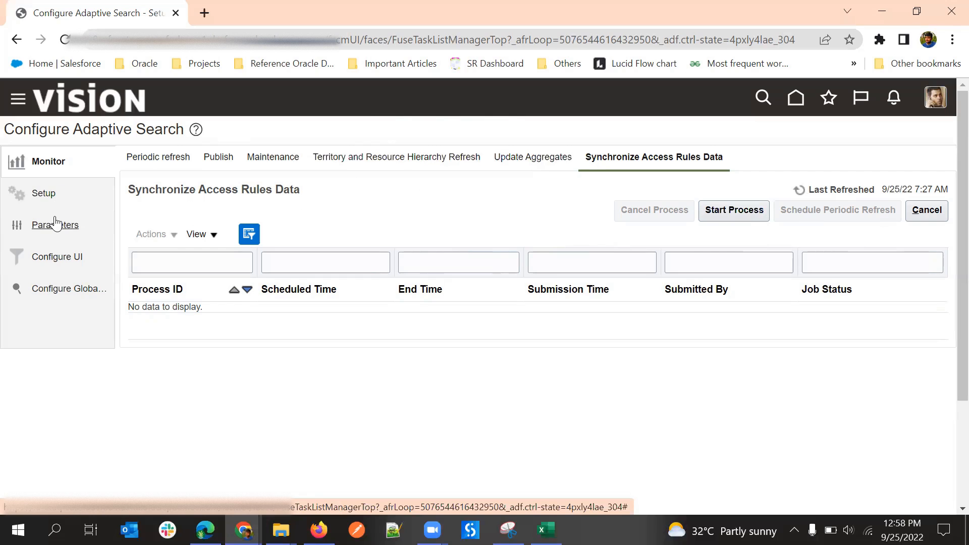
# Step: Examine which common, sales, service and custom objects are enabled for Adaptive Search in the quick setup
pyautogui.click(41, 197)
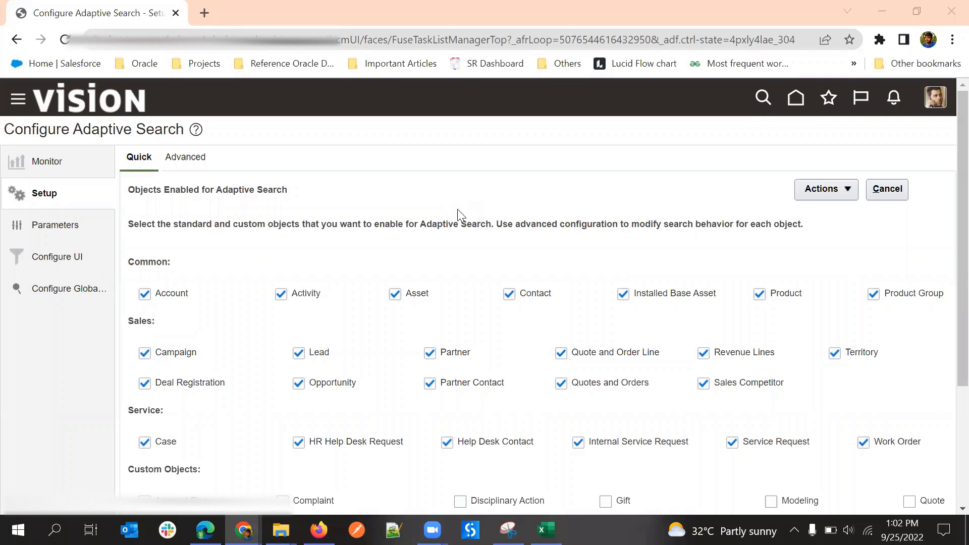
pyautogui.scroll(-2, 457, 209)
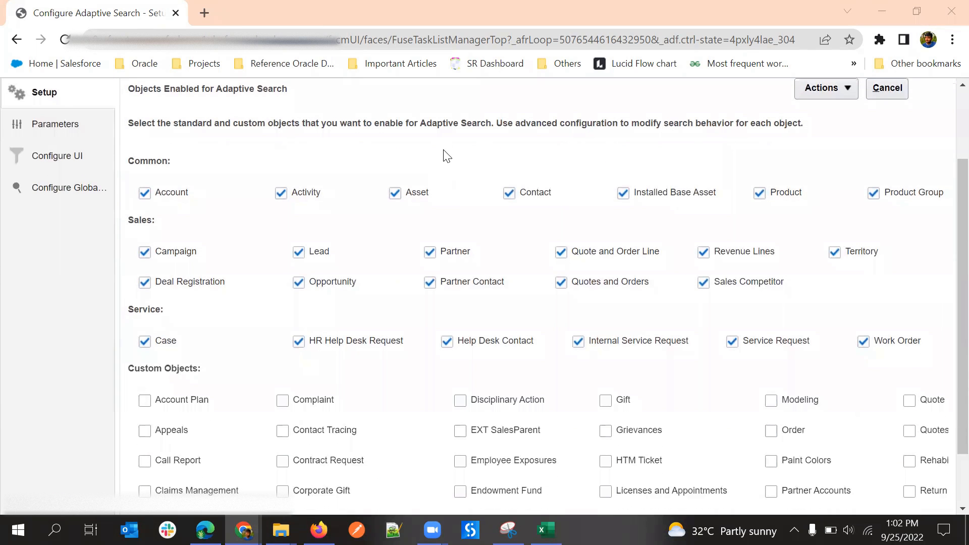
pyautogui.scroll(-1, 445, 155)
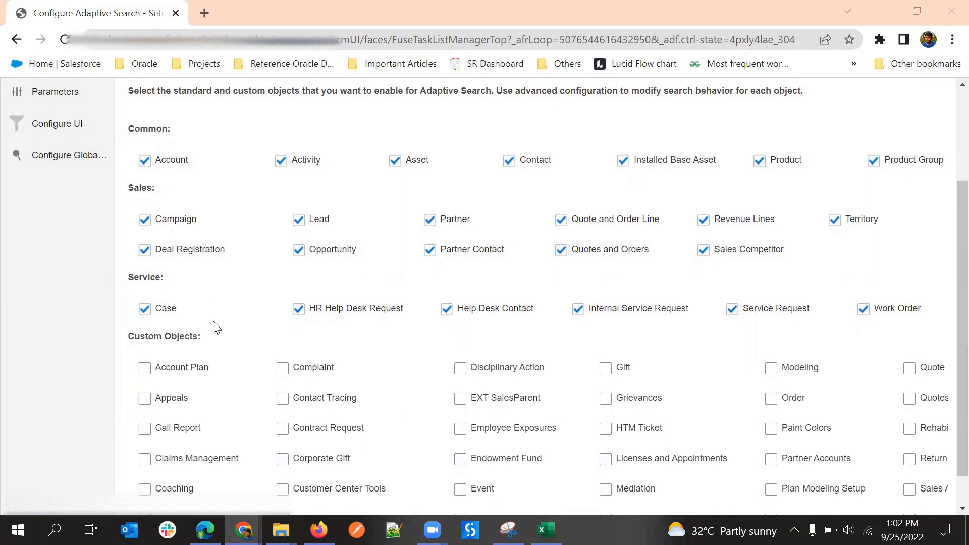
pyautogui.scroll(-1, 216, 327)
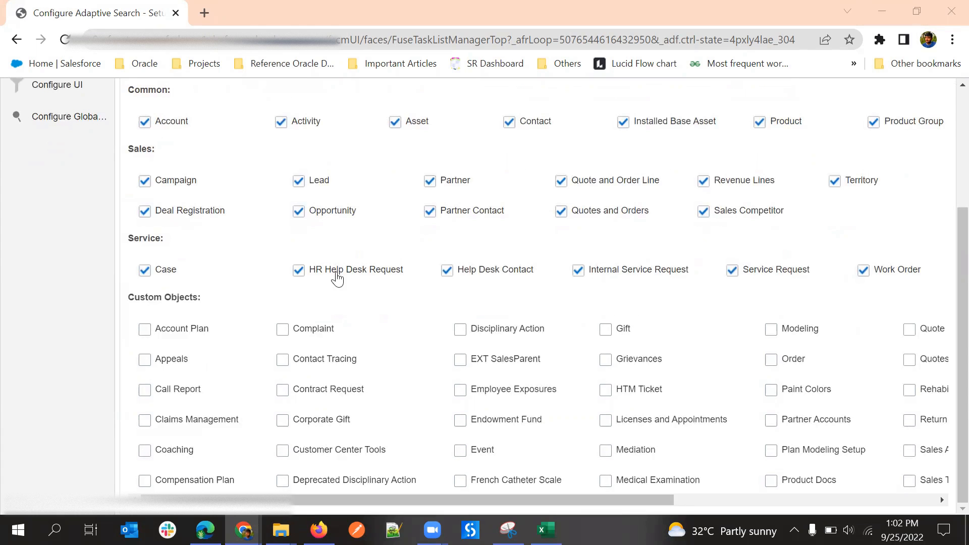
pyautogui.scroll(4, 239, 263)
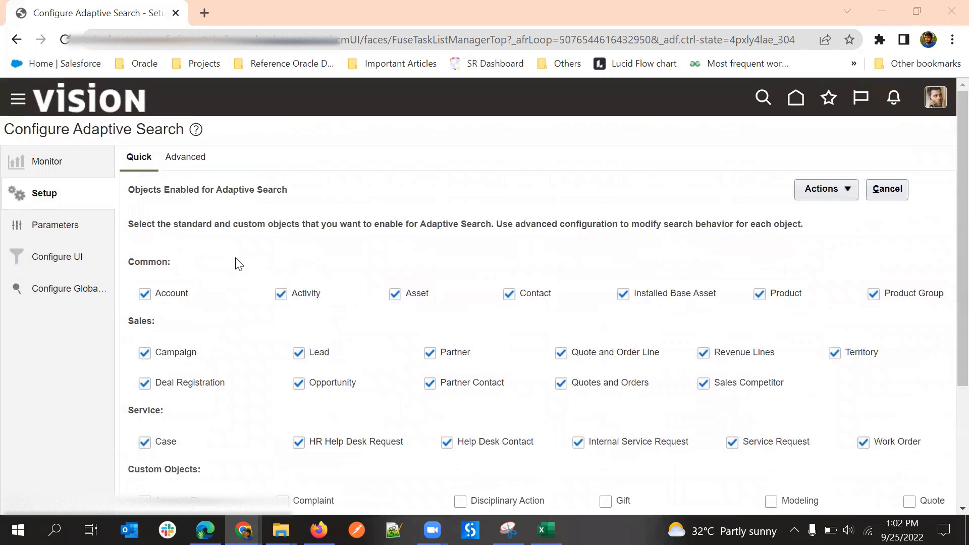
pyautogui.scroll(-3, 239, 264)
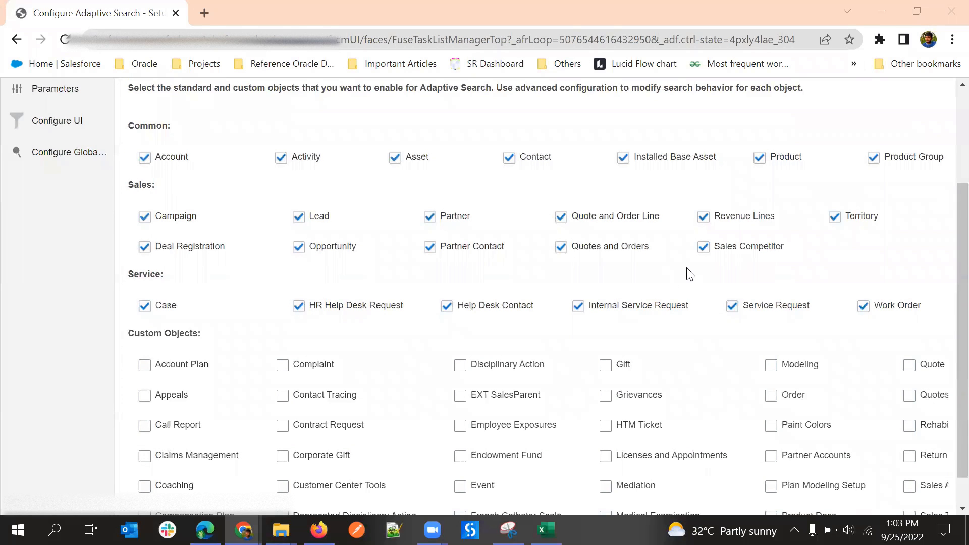
pyautogui.scroll(-1, 690, 274)
pyautogui.scroll(5, 689, 274)
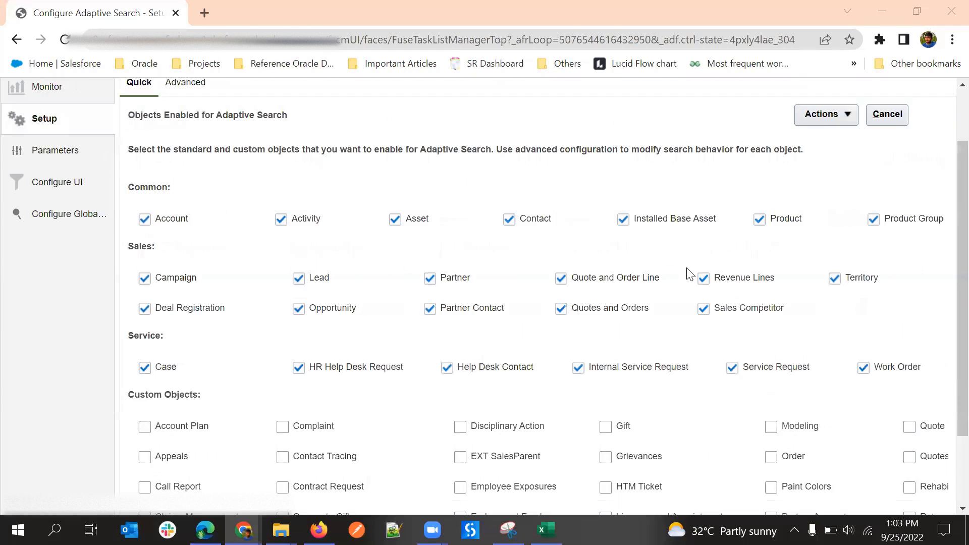
pyautogui.scroll(-4, 404, 262)
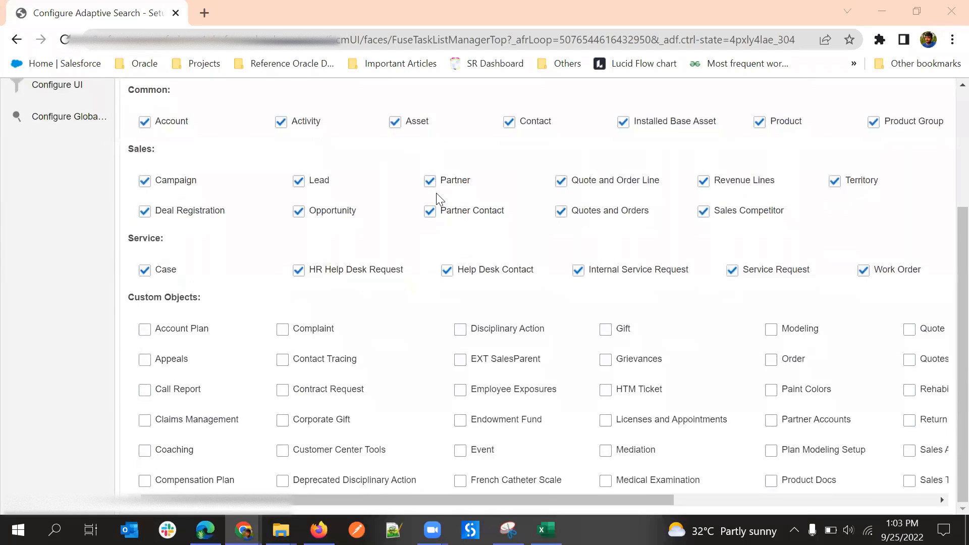
pyautogui.scroll(4, 428, 211)
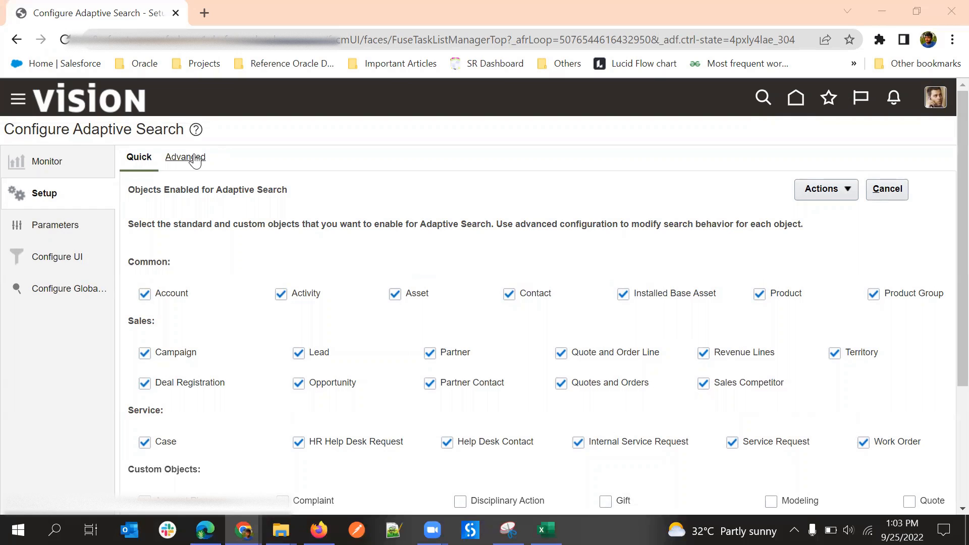
# Step: Open the advanced Adaptive Search setup and view the publishing and configuration actions it offers
pyautogui.click(196, 157)
pyautogui.click(841, 191)
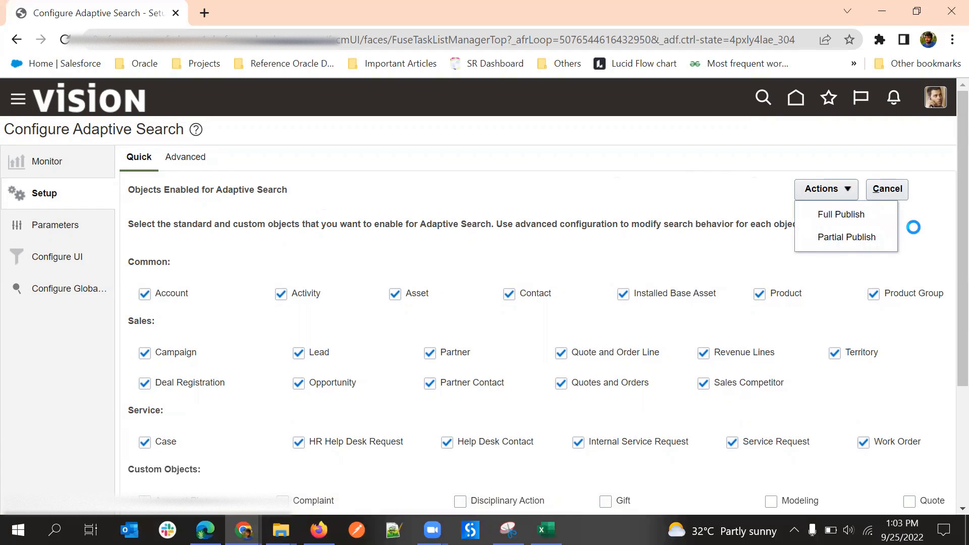
pyautogui.click(547, 228)
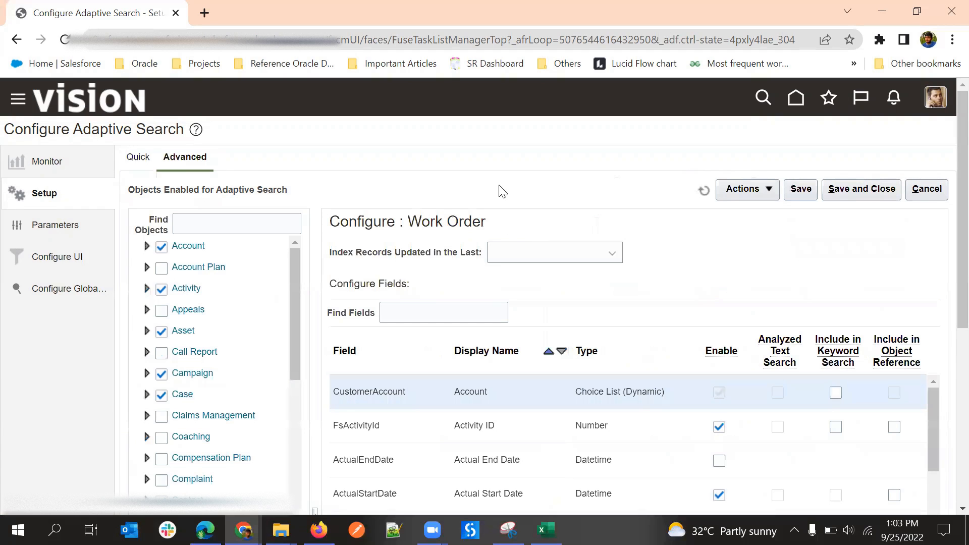
pyautogui.click(745, 190)
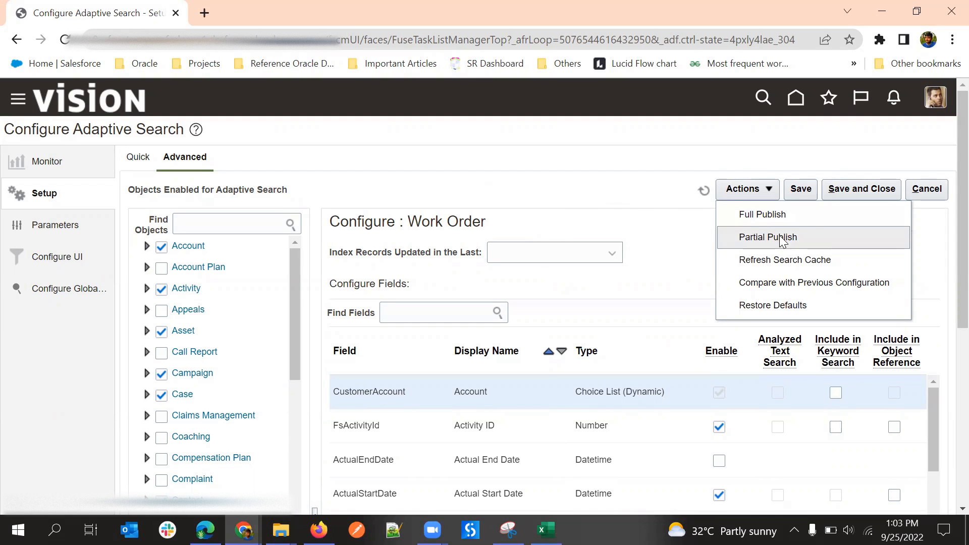
pyautogui.click(593, 185)
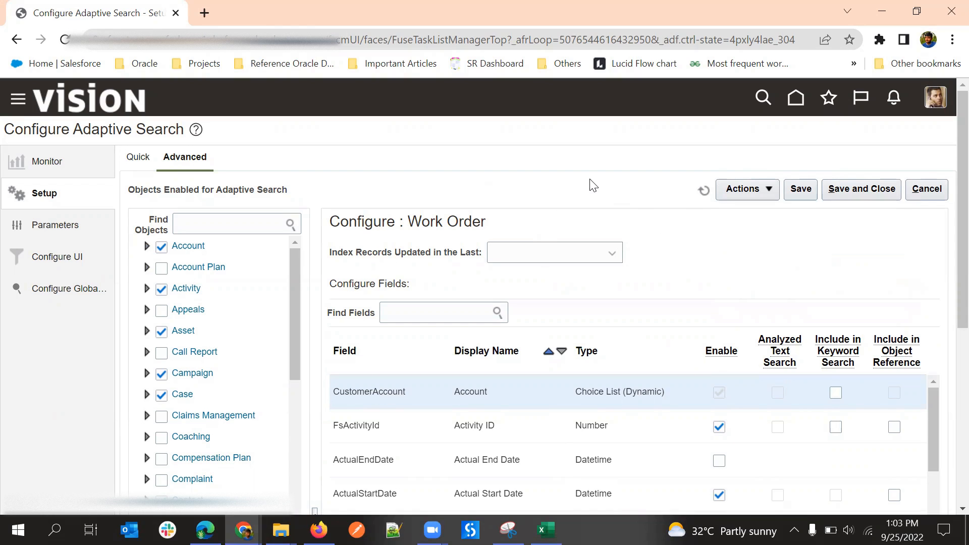
# Step: Open the Partial Publish options, review which published objects can be selected for republishing, and cancel without publishing
pyautogui.click(774, 196)
pyautogui.click(549, 141)
pyautogui.click(756, 189)
pyautogui.click(760, 235)
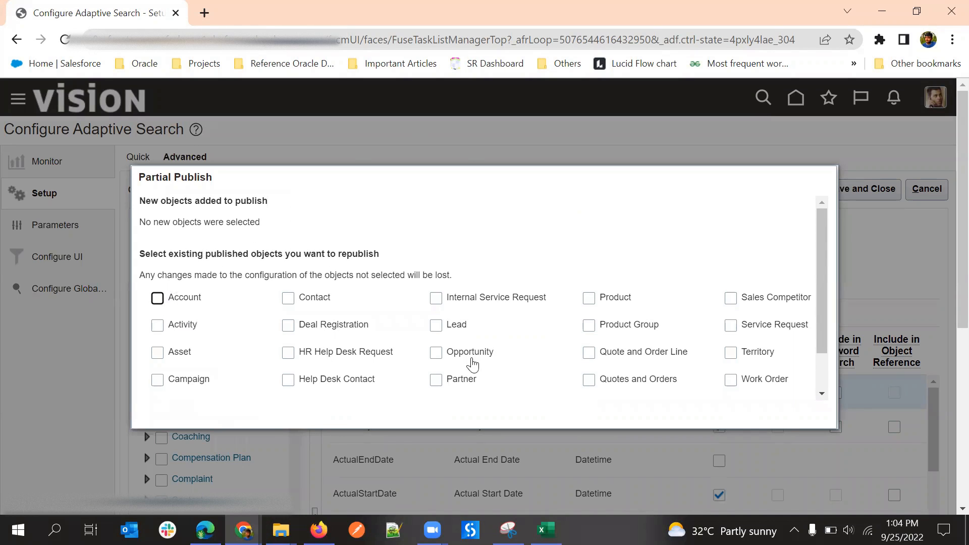
pyautogui.scroll(-2, 448, 348)
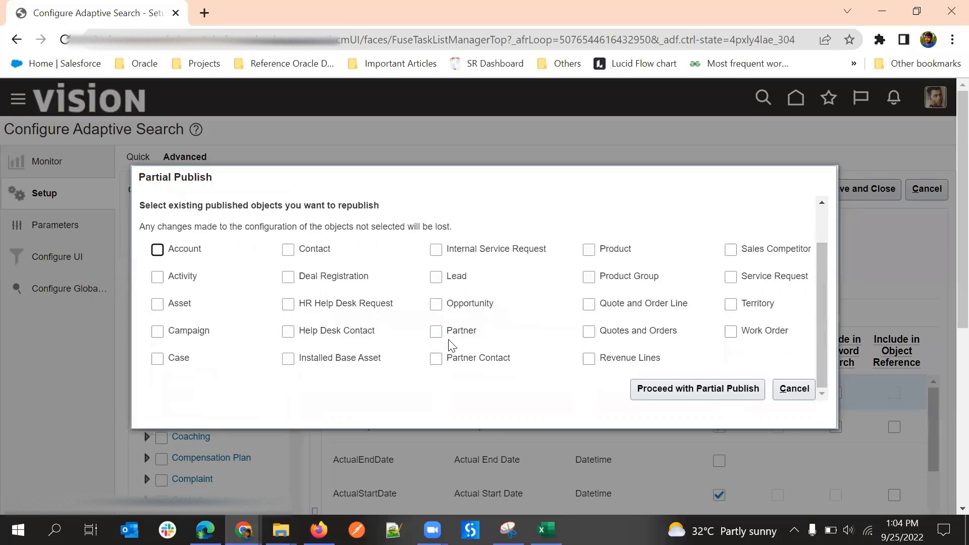
pyautogui.scroll(-2, 450, 345)
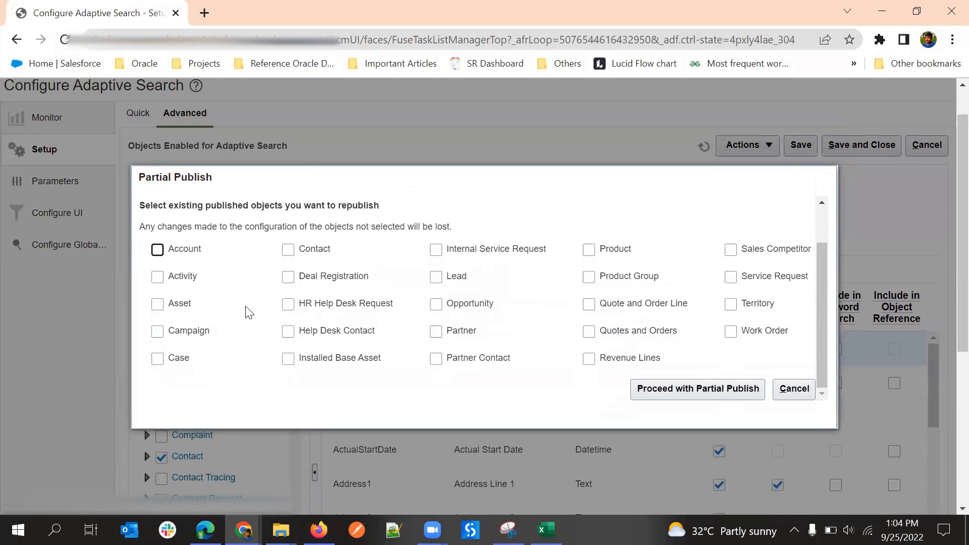
pyautogui.scroll(2, 249, 309)
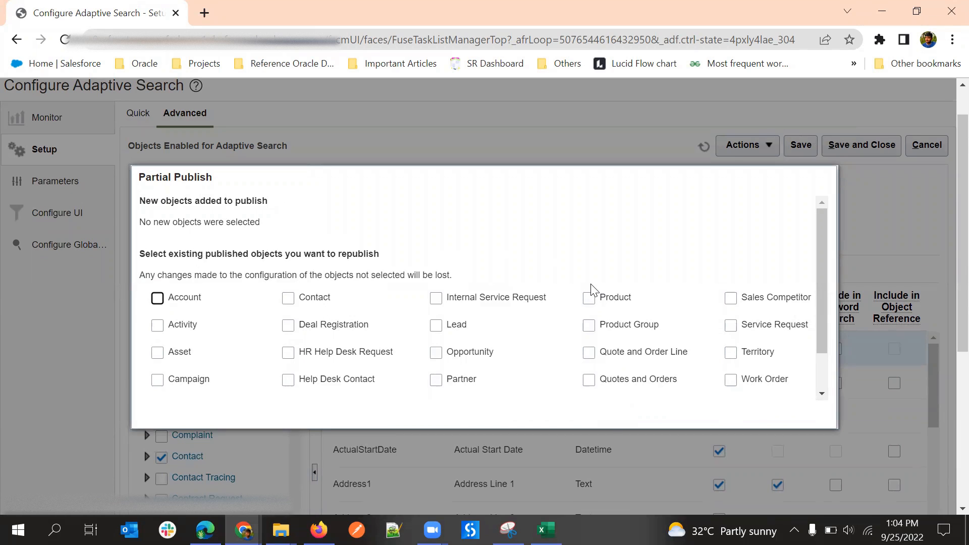
pyautogui.scroll(-2, 621, 333)
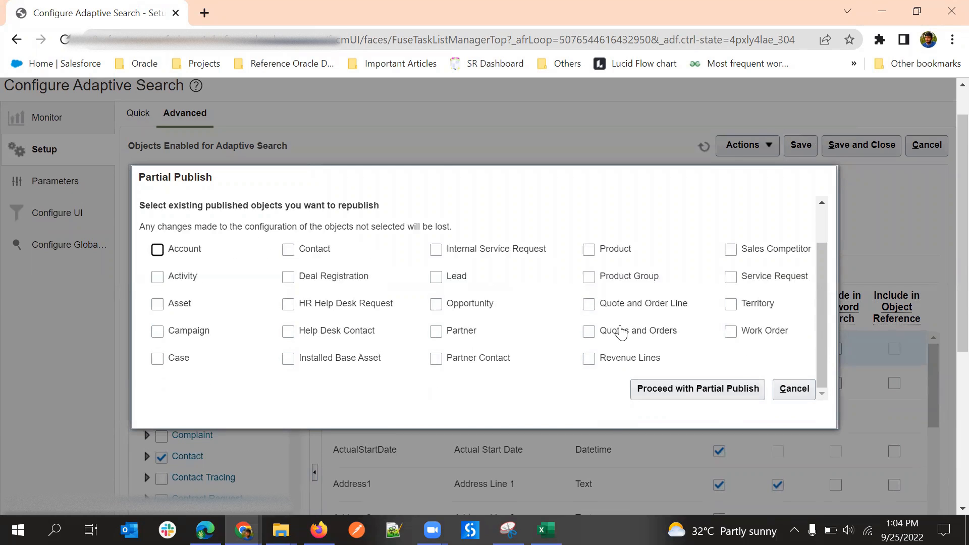
pyautogui.click(789, 392)
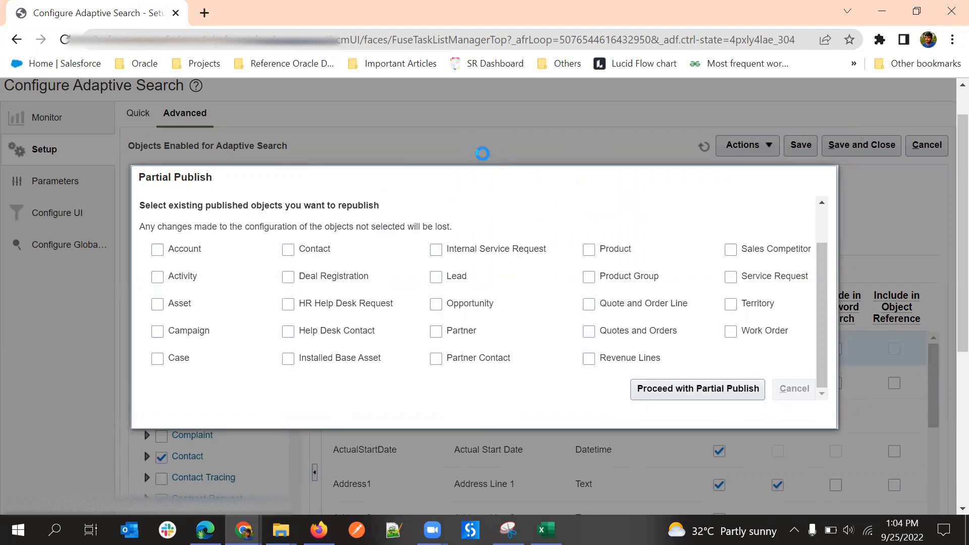
# Step: Open the Account object's configuration and review its fields with their Enable, Analyzed Text Search, Keyword Search and Object Reference settings
pyautogui.scroll(-2, 377, 255)
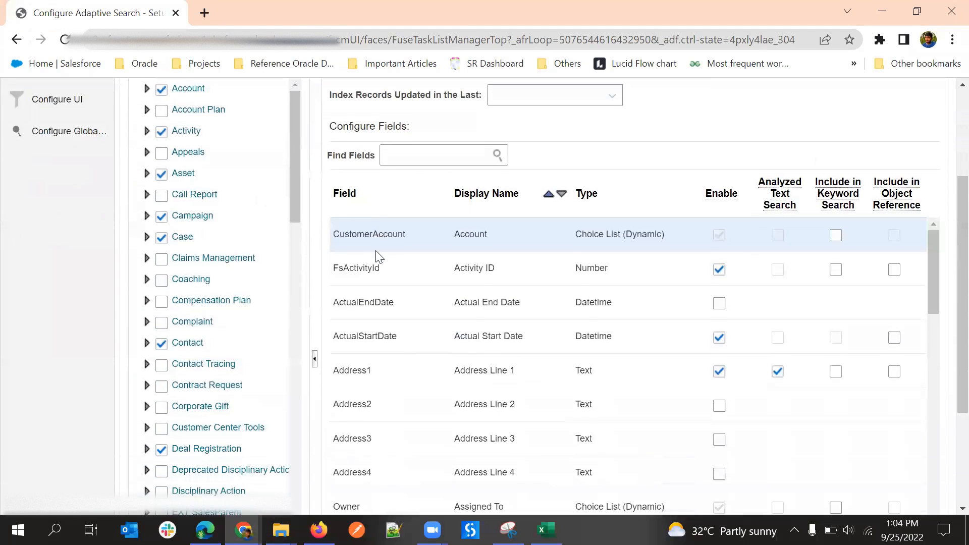
pyautogui.scroll(2, 237, 218)
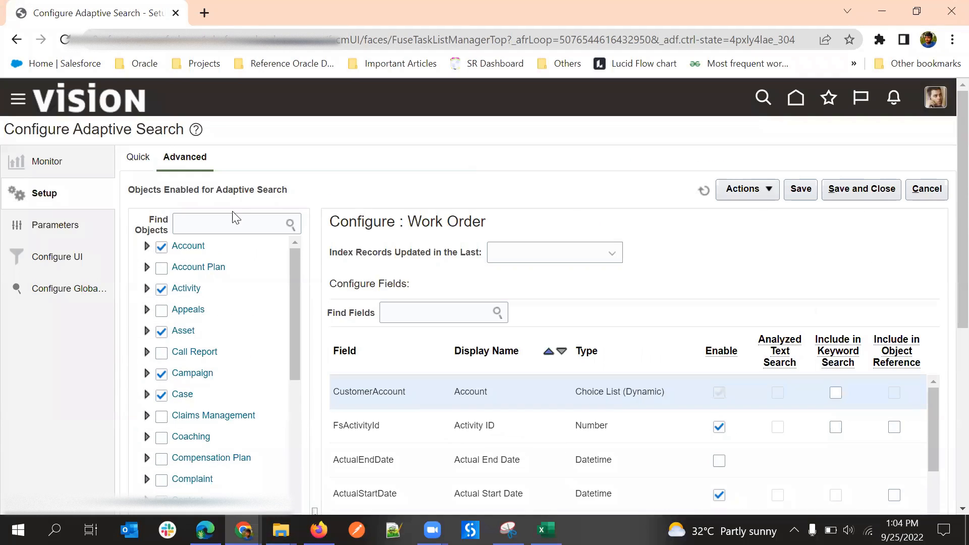
pyautogui.click(186, 247)
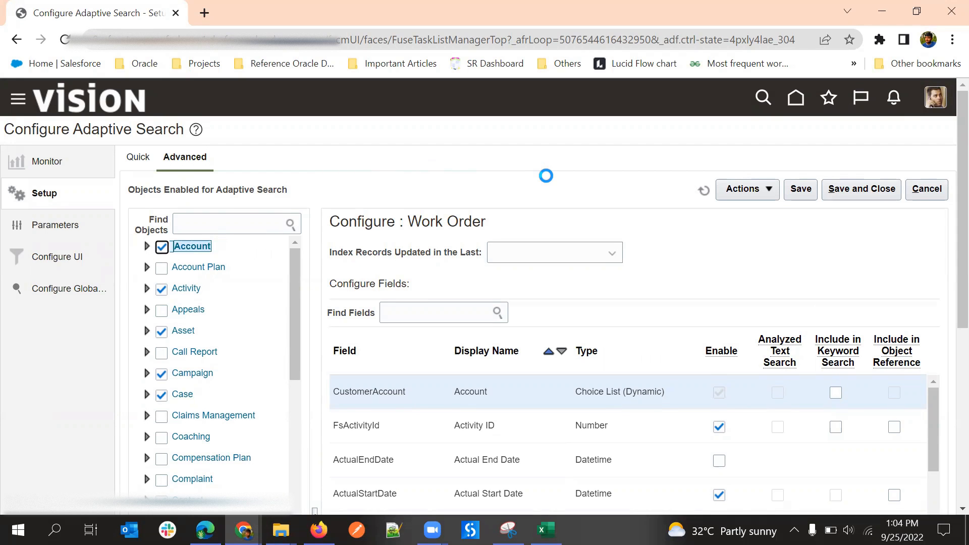
pyautogui.scroll(-1, 540, 172)
pyautogui.scroll(-1, 470, 348)
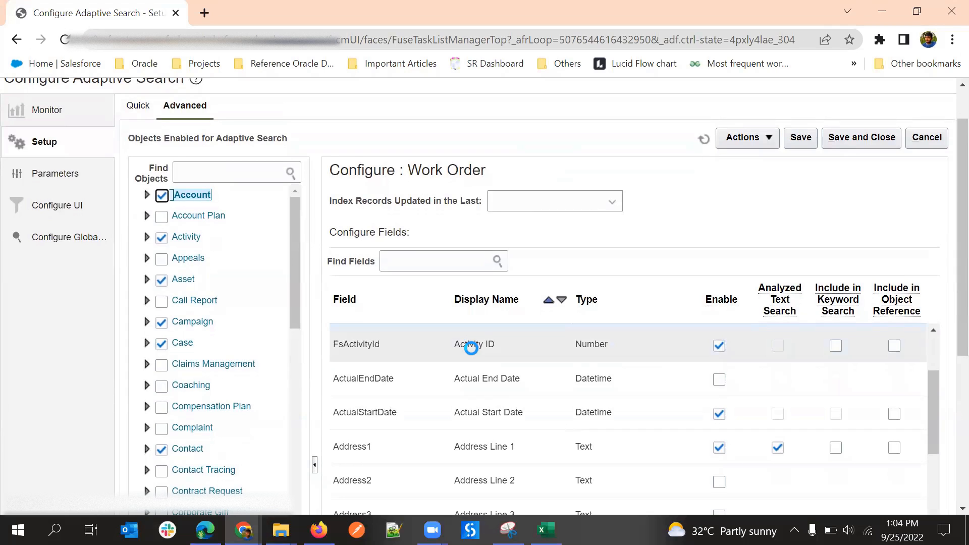
pyautogui.scroll(-3, 735, 218)
pyautogui.scroll(-1, 512, 257)
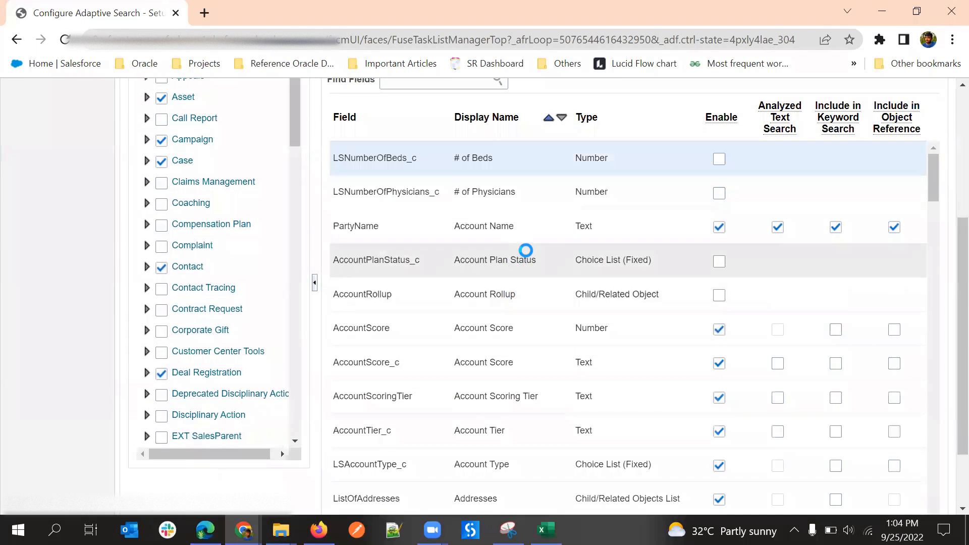
pyautogui.scroll(1, 509, 258)
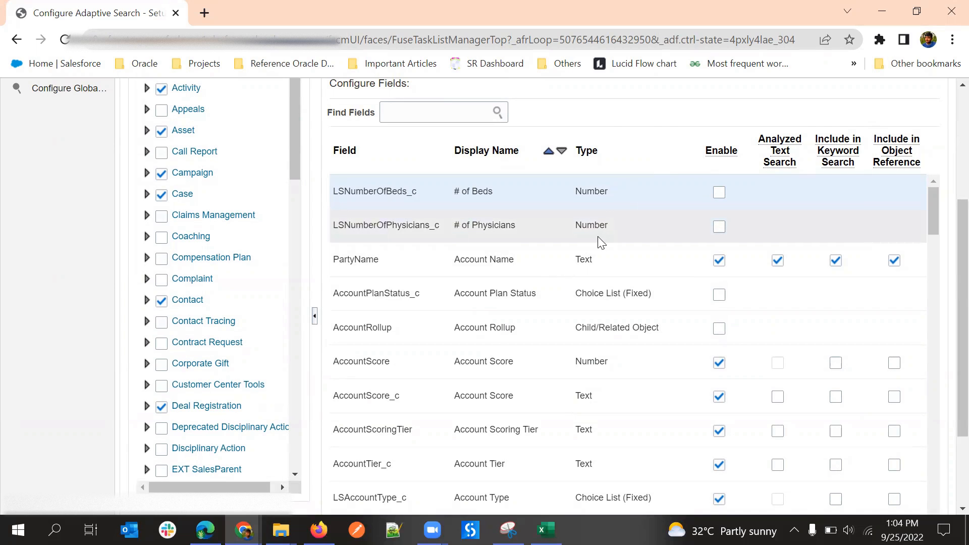
pyautogui.scroll(1, 595, 261)
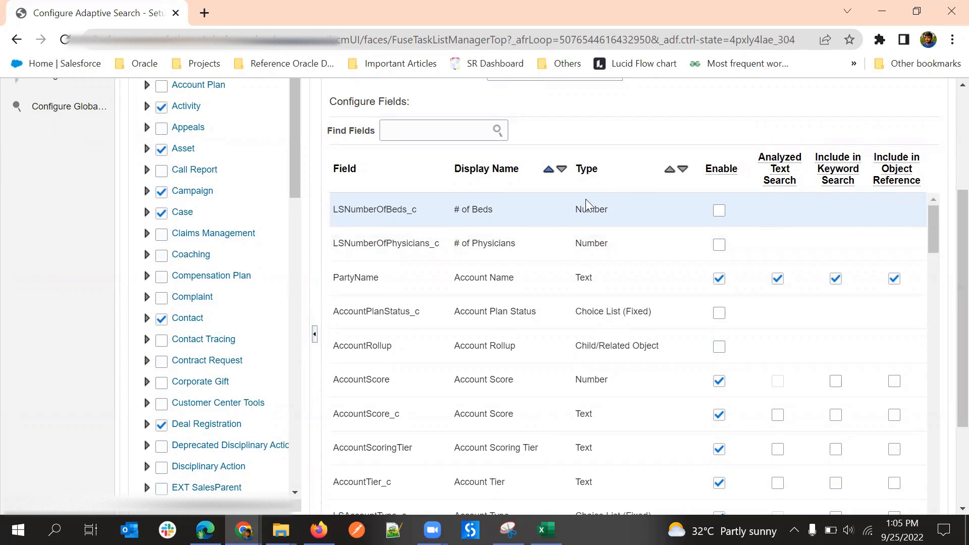
pyautogui.scroll(-1, 479, 342)
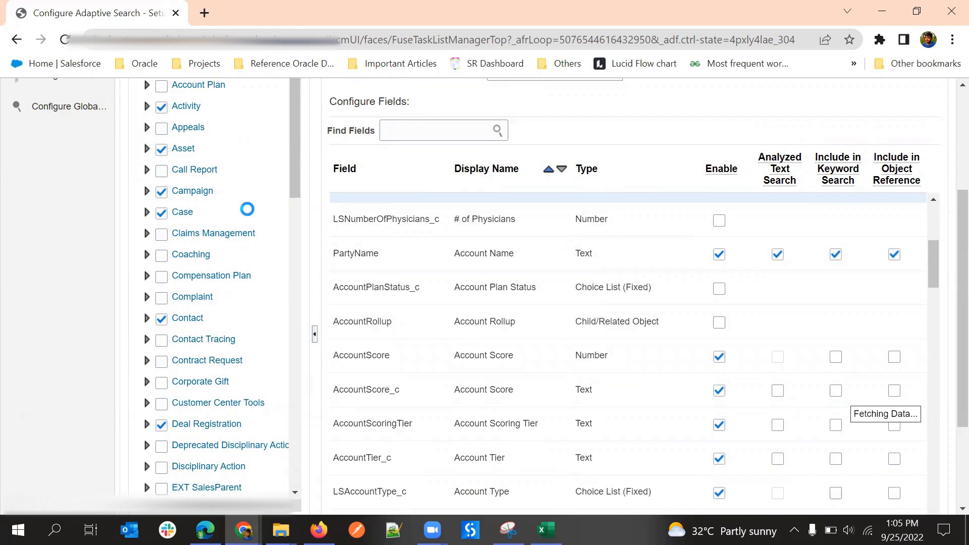
# Step: Expand the Account object and show the configuration of its Addresses child object
pyautogui.scroll(1, 288, 176)
pyautogui.scroll(2, 287, 177)
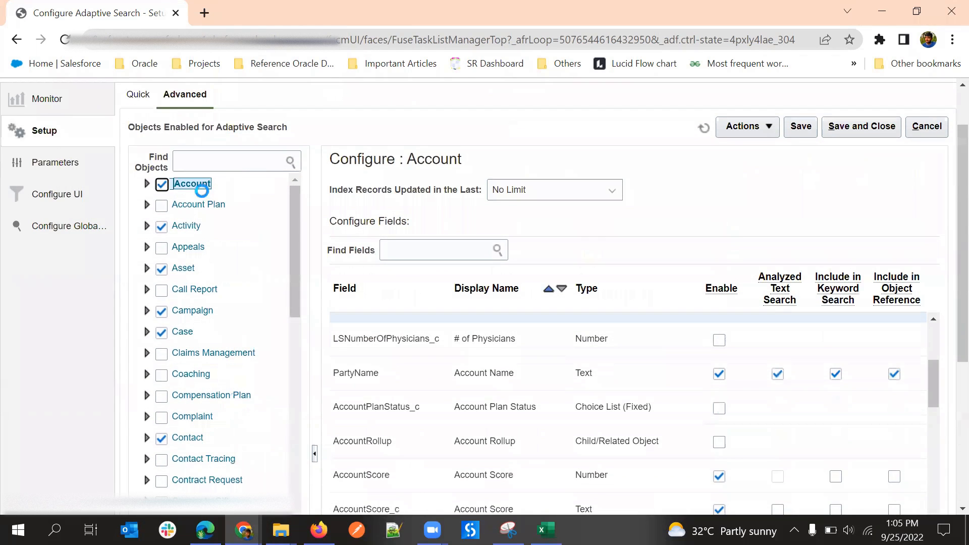
pyautogui.click(147, 185)
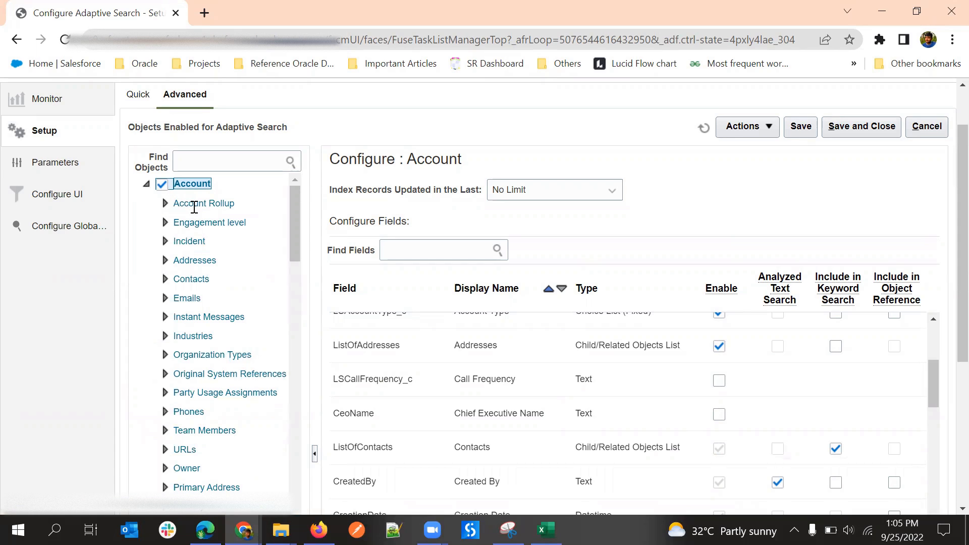
pyautogui.click(191, 261)
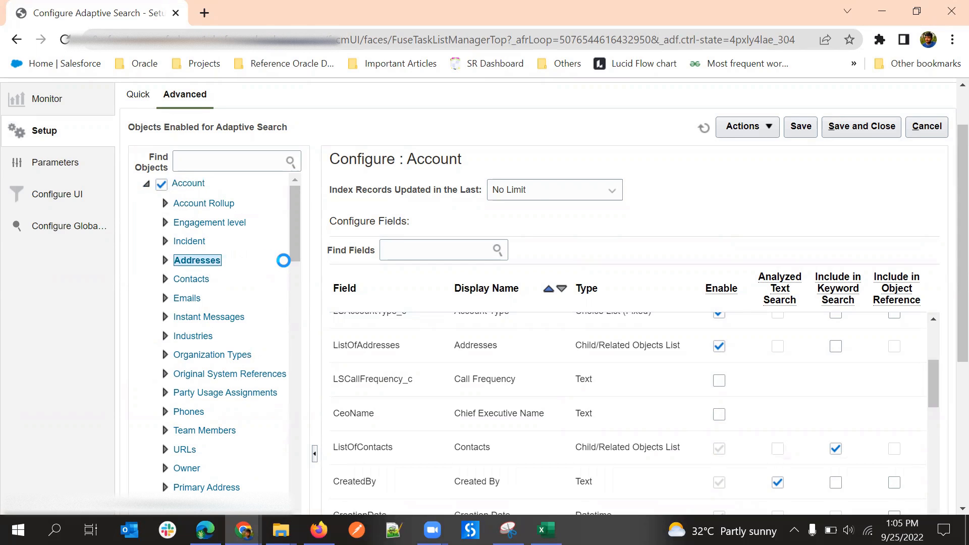
# Step: View the time ranges offered for indexing recently updated Account records, and close the list without choosing one
pyautogui.click(541, 200)
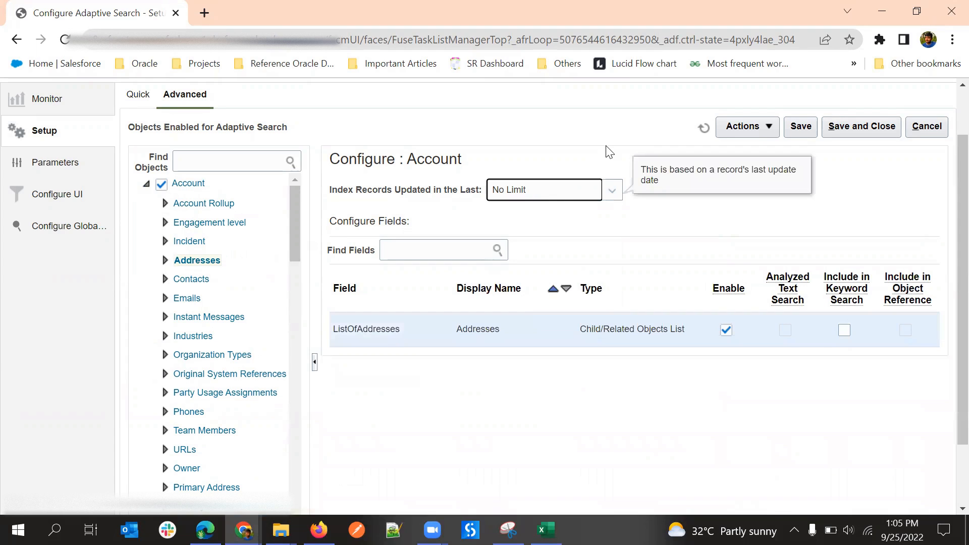
pyautogui.click(540, 191)
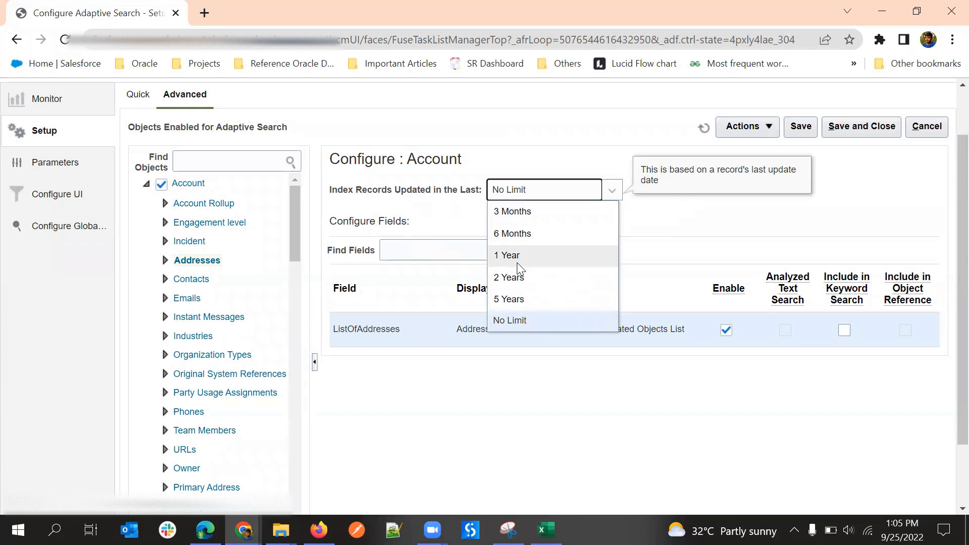
pyautogui.click(667, 225)
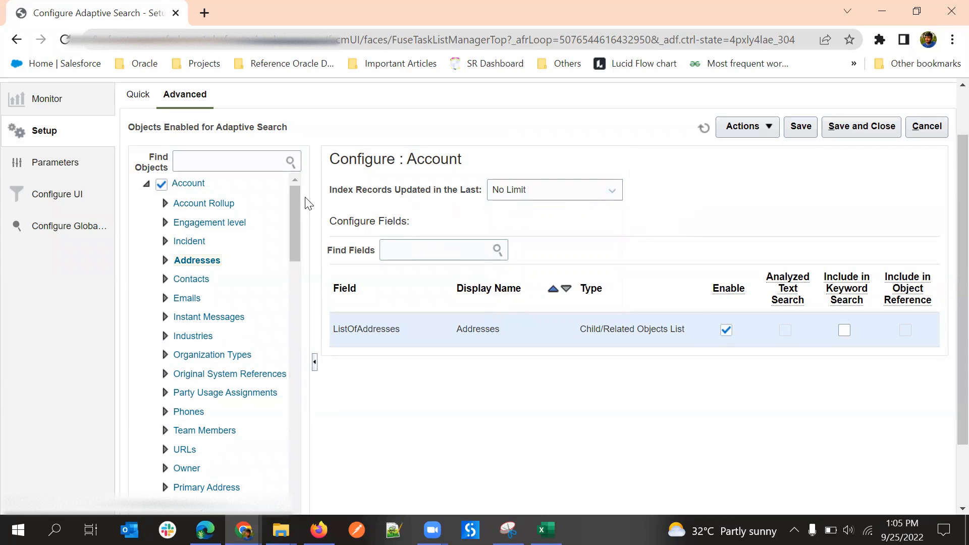
pyautogui.scroll(1, 297, 191)
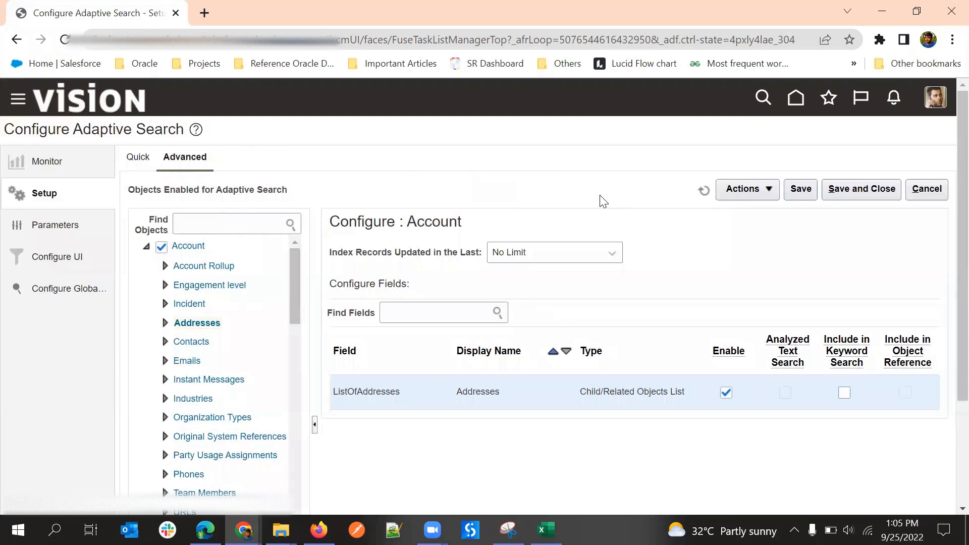
# Step: Return to the parent Account object and look through its full list of configurable fields
pyautogui.click(195, 245)
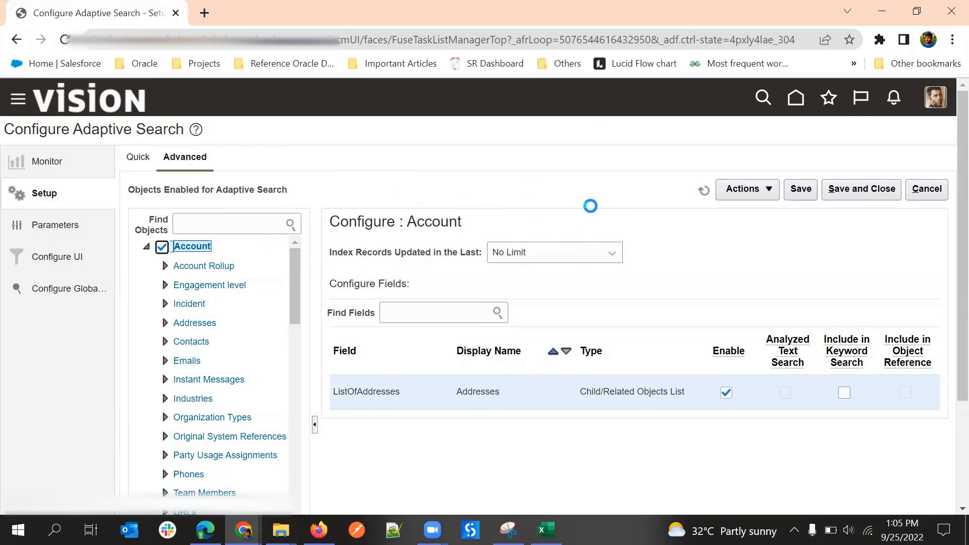
pyautogui.scroll(-2, 538, 221)
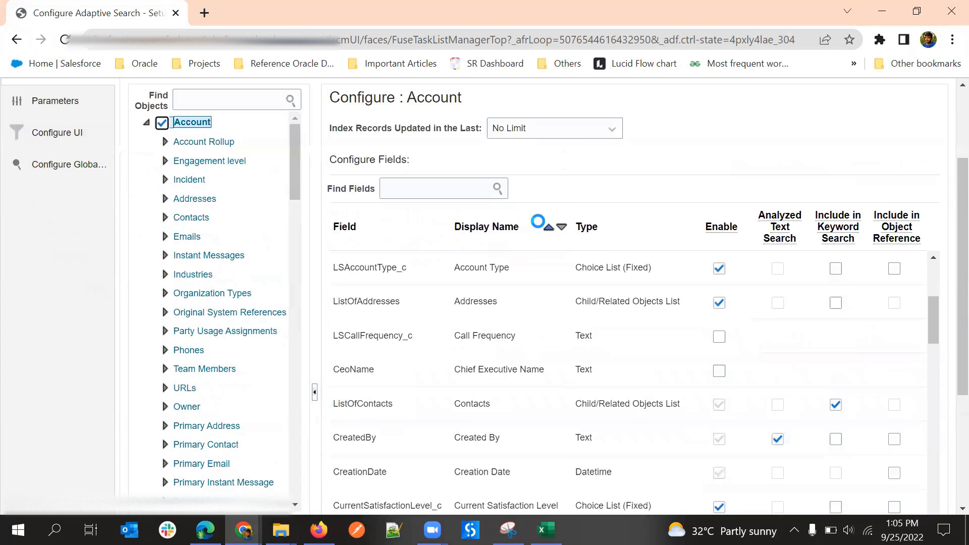
pyautogui.scroll(-3, 538, 221)
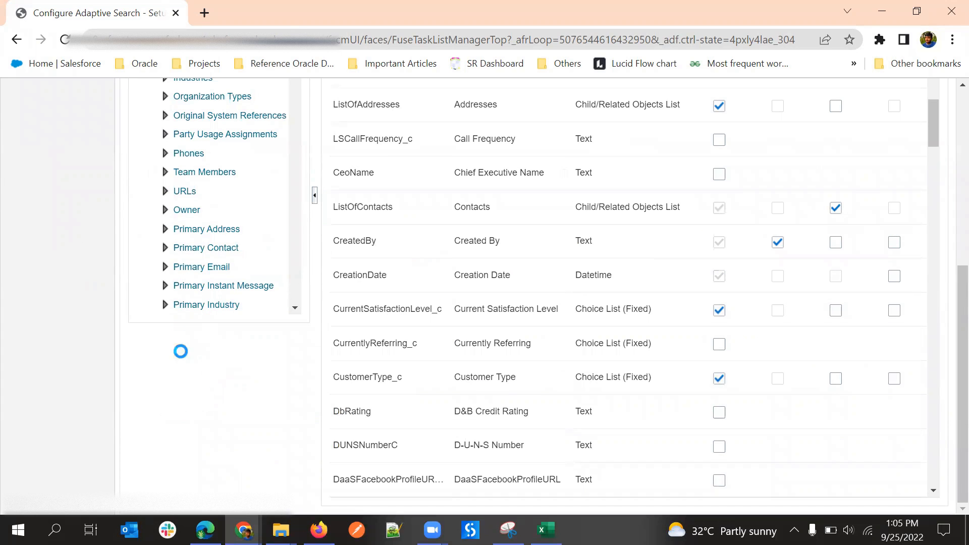
pyautogui.scroll(4, 112, 325)
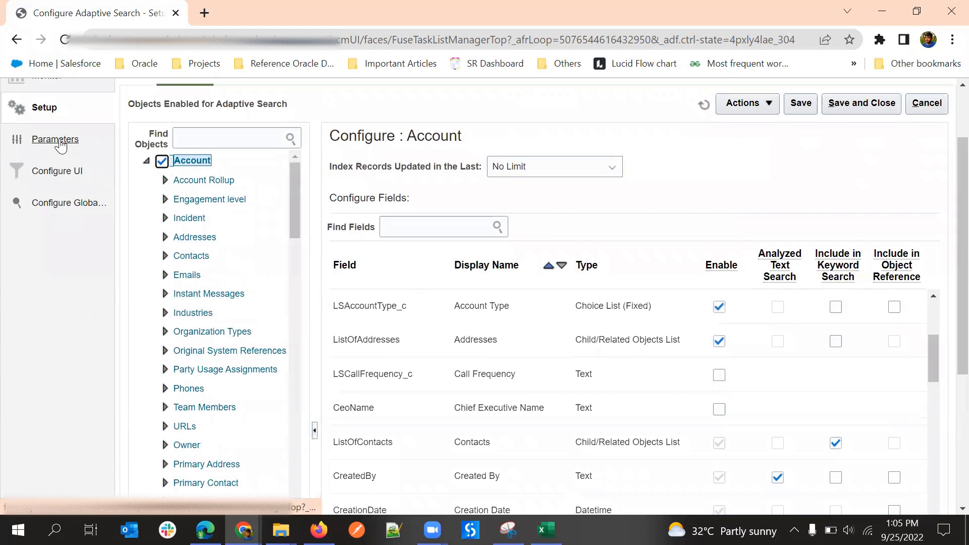
# Step: Open the Adaptive Search parameters and make their current values editable
pyautogui.scroll(2, 61, 161)
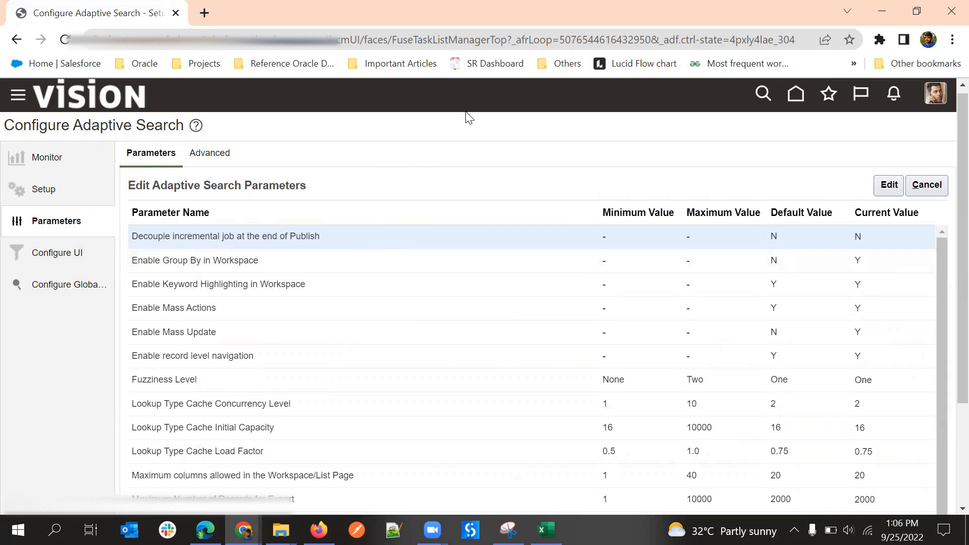
pyautogui.scroll(-1, 469, 117)
pyautogui.scroll(2, 435, 156)
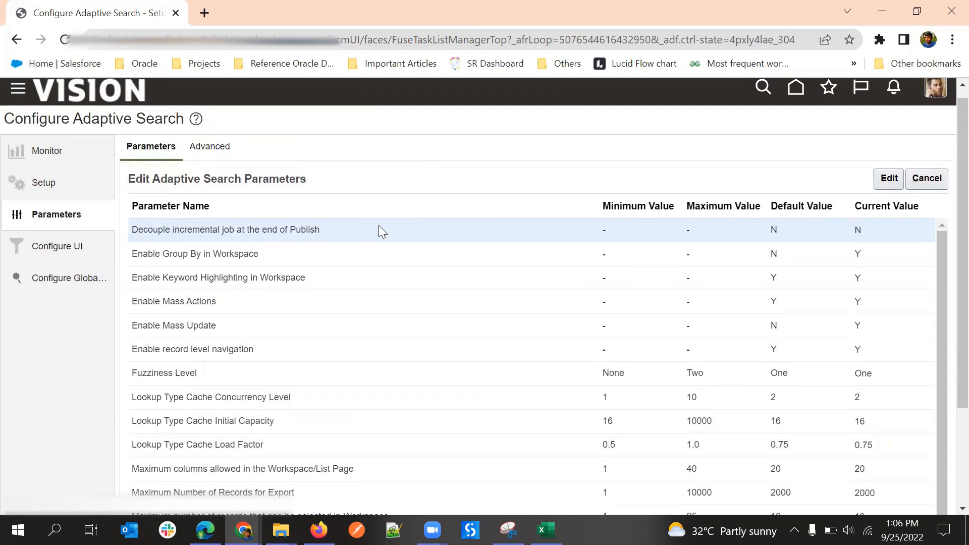
pyautogui.click(891, 178)
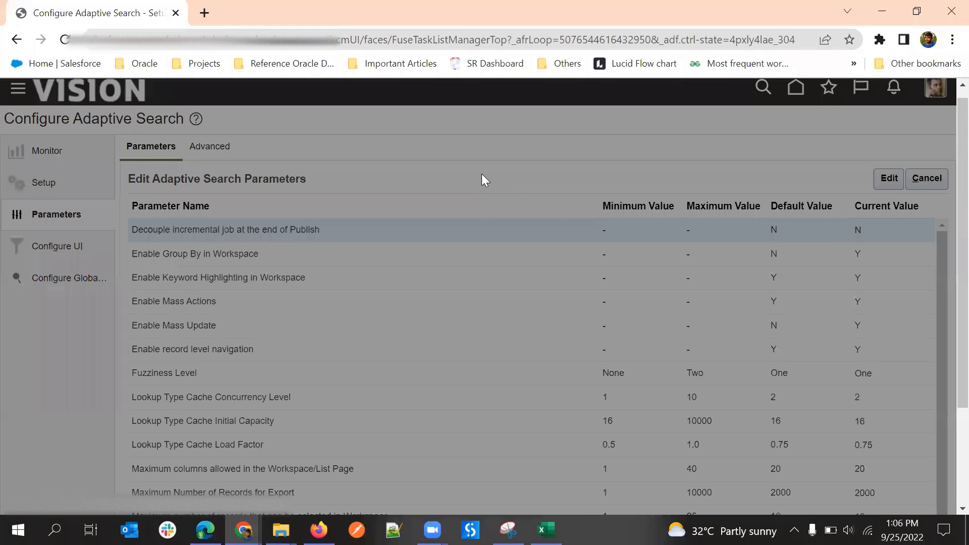
pyautogui.click(791, 325)
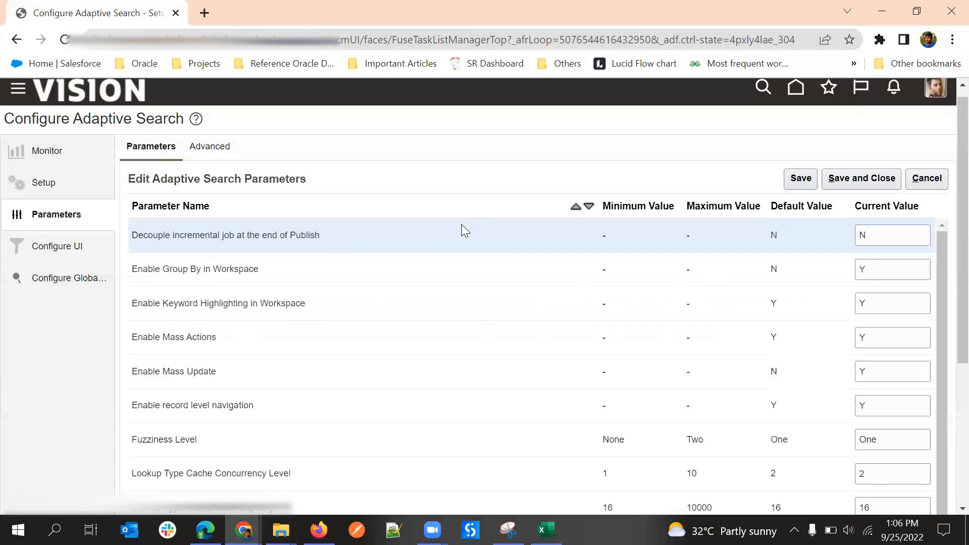
# Step: Review the editable Adaptive Search parameters through the end of the list and select the current value of Maximum Number of Records for Export
pyautogui.scroll(-1, 434, 206)
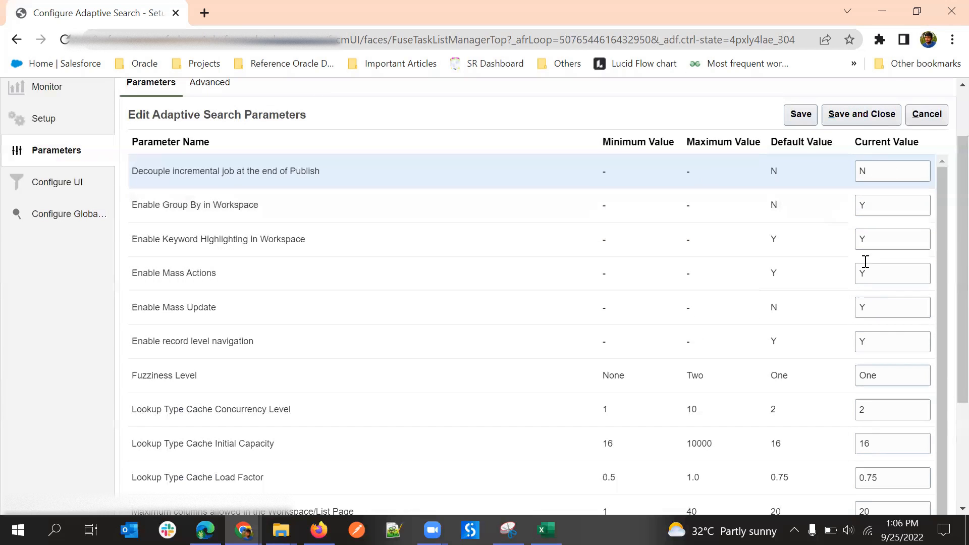
pyautogui.scroll(-2, 398, 245)
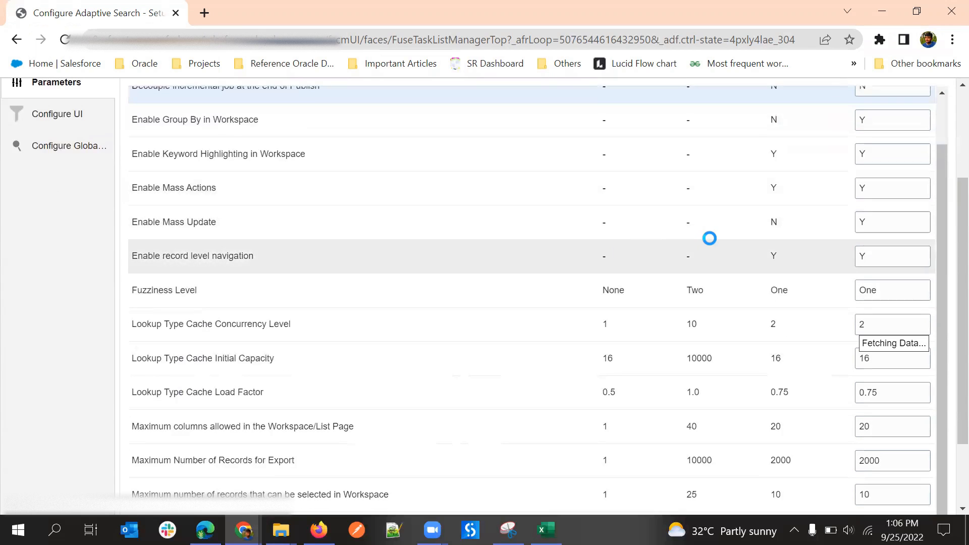
pyautogui.scroll(-1, 709, 238)
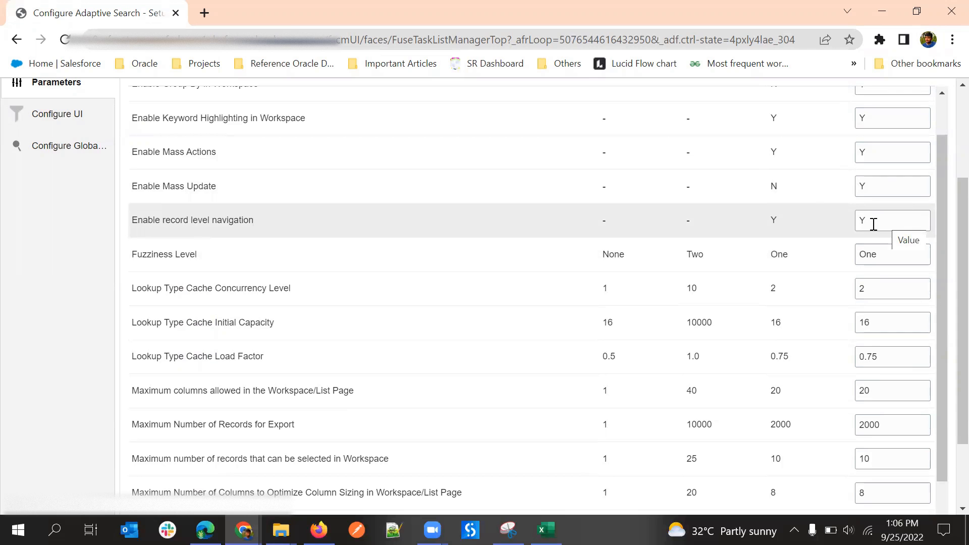
pyautogui.scroll(-2, 532, 265)
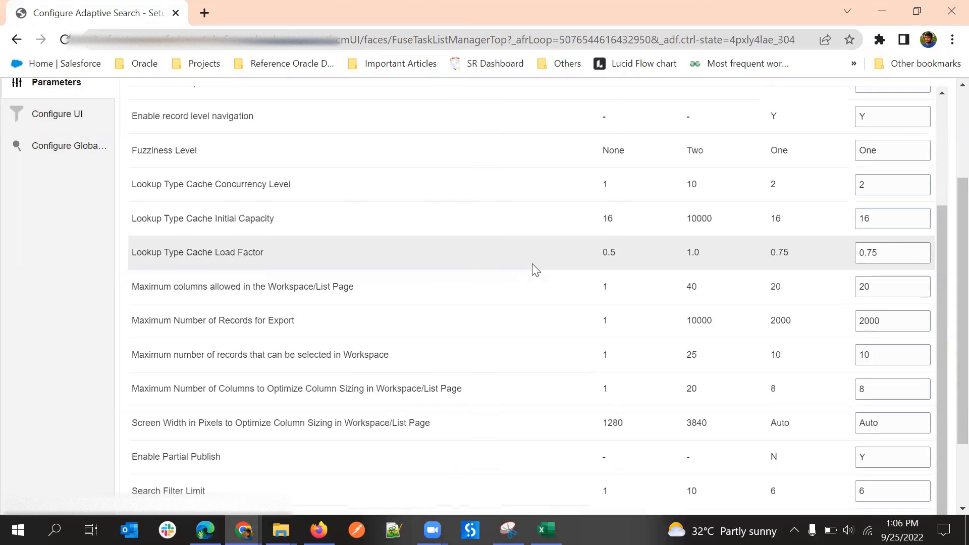
pyautogui.scroll(-3, 532, 264)
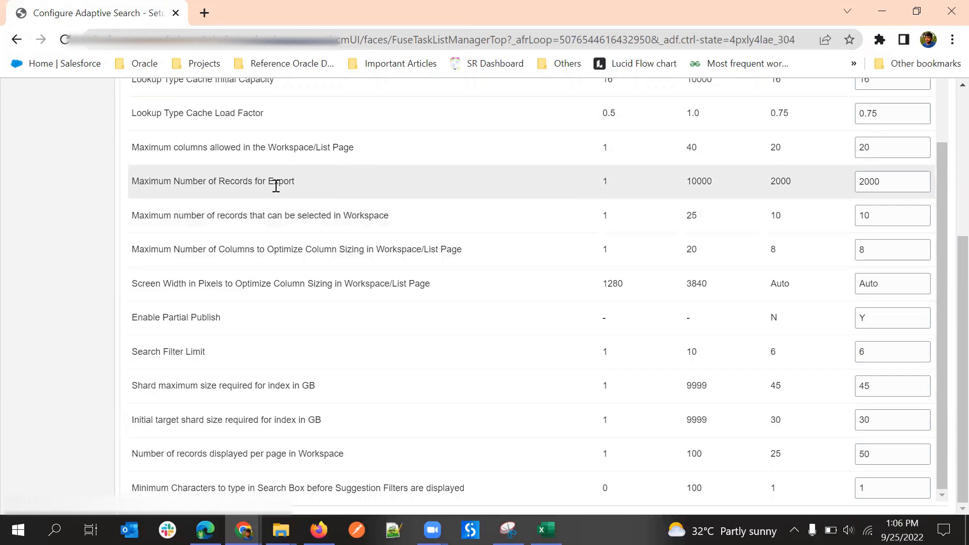
pyautogui.doubleClick(865, 181)
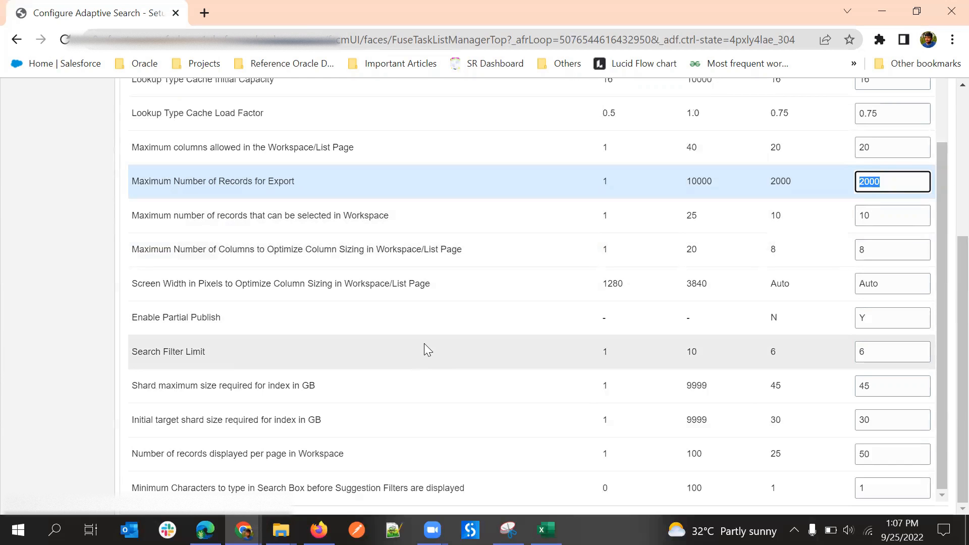
# Step: Open the advanced Adaptive Search parameters and review the whole list through its end
pyautogui.scroll(10, 424, 343)
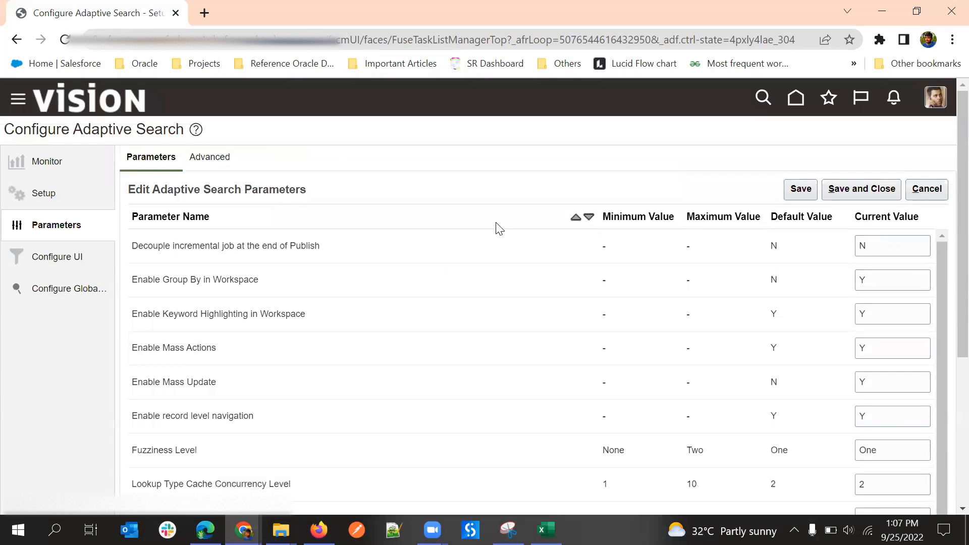
pyautogui.click(209, 157)
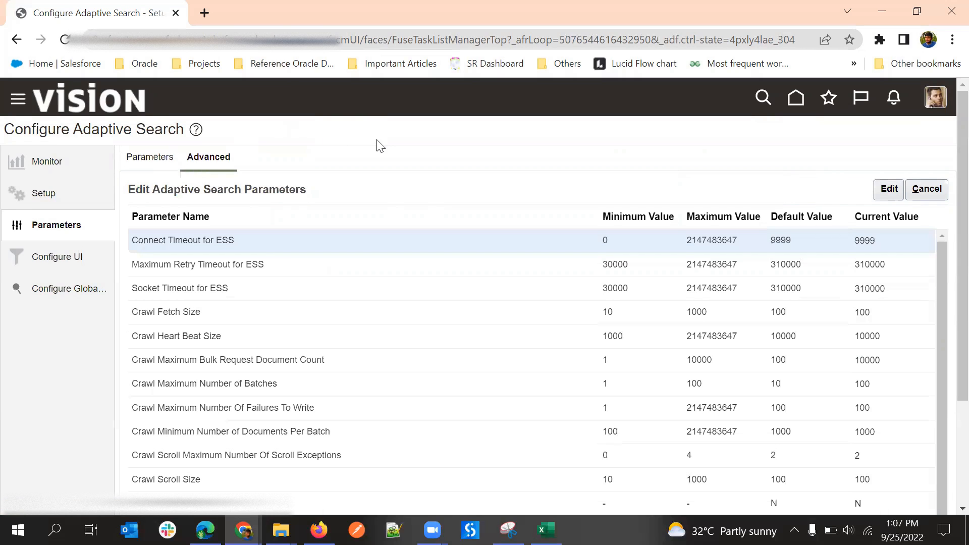
pyautogui.scroll(-1, 429, 174)
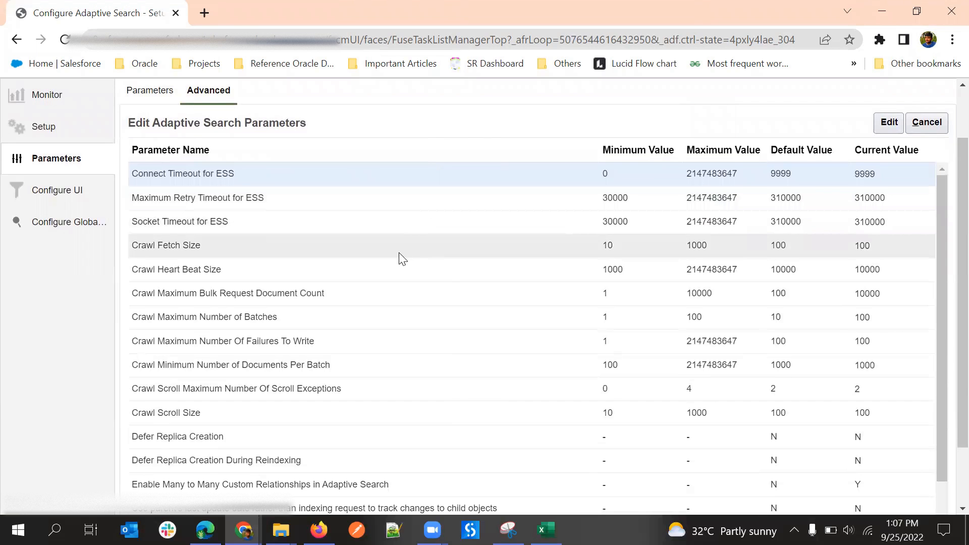
pyautogui.scroll(-2, 399, 257)
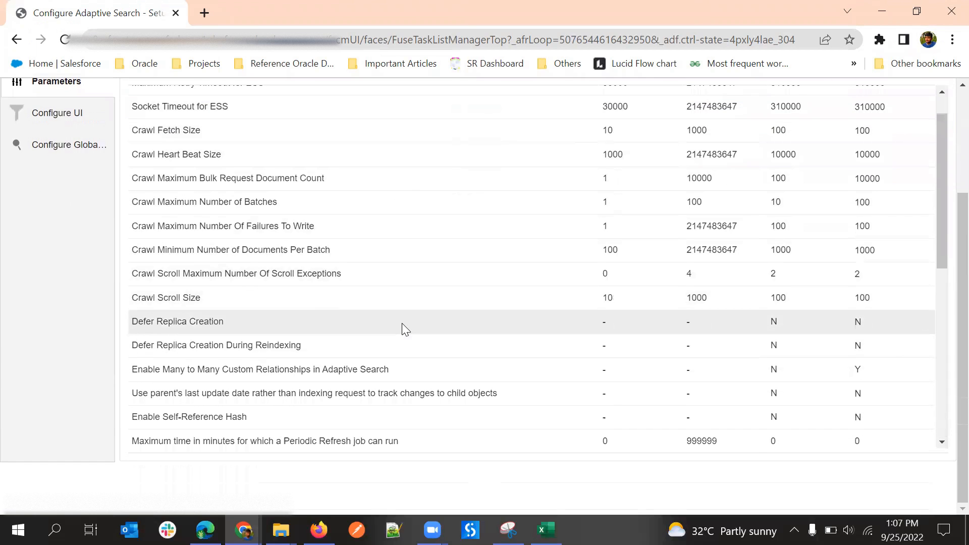
pyautogui.scroll(-5, 401, 323)
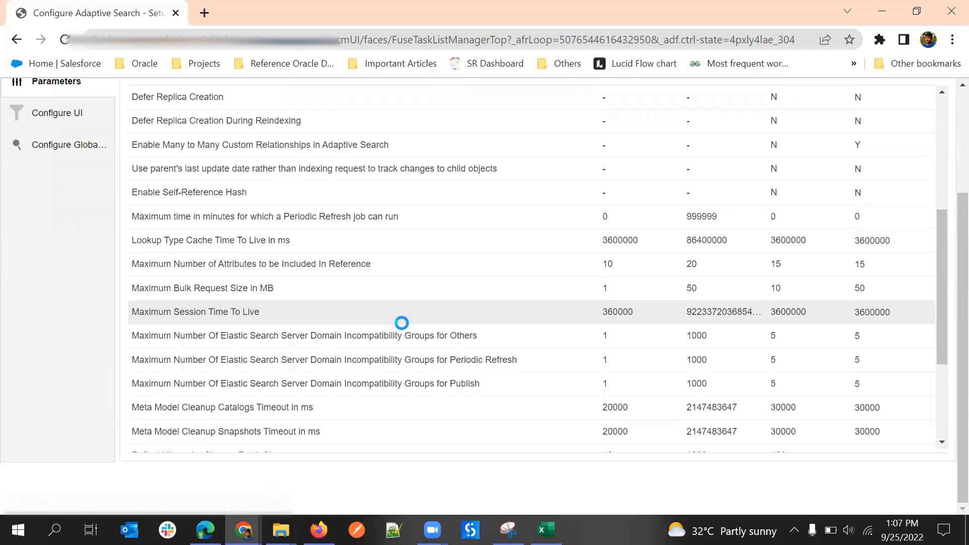
pyautogui.scroll(-5, 402, 323)
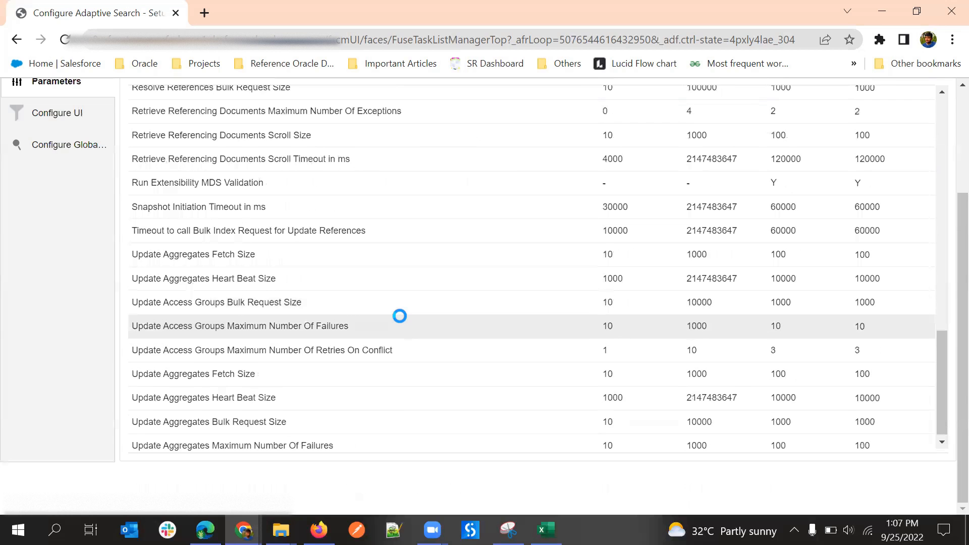
pyautogui.scroll(-5, 440, 227)
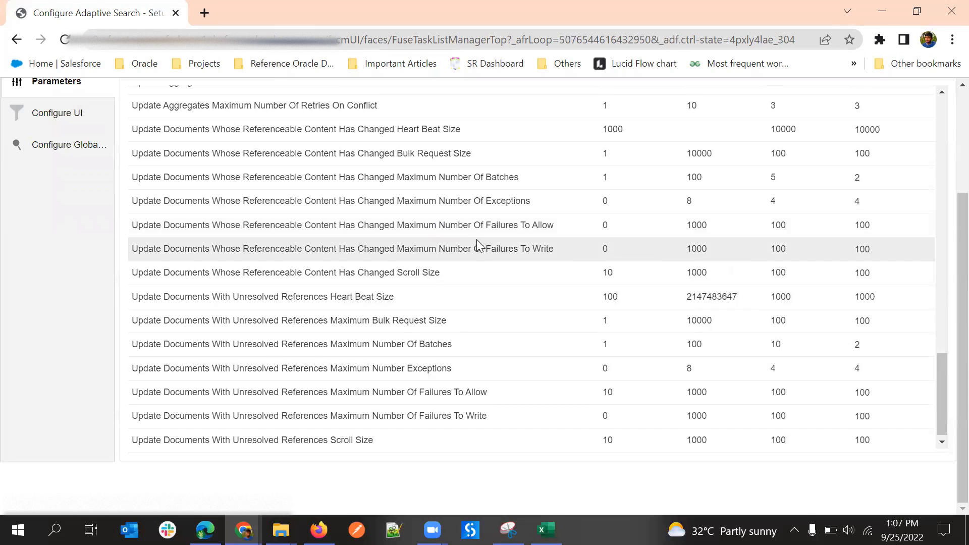
pyautogui.scroll(10, 477, 241)
pyautogui.scroll(10, 478, 241)
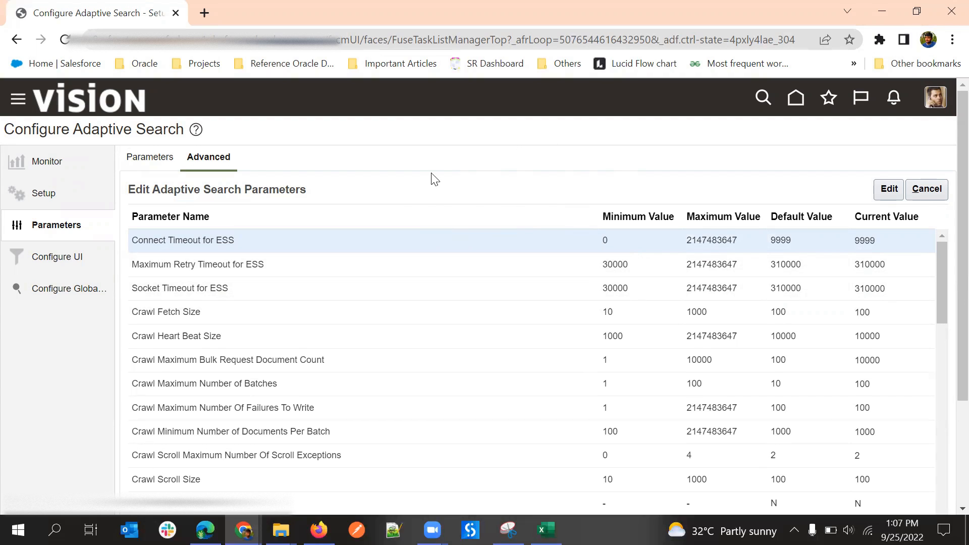
# Step: Open the UI configuration for the Account object and examine its Workspace display and feature options
pyautogui.click(63, 258)
pyautogui.click(57, 257)
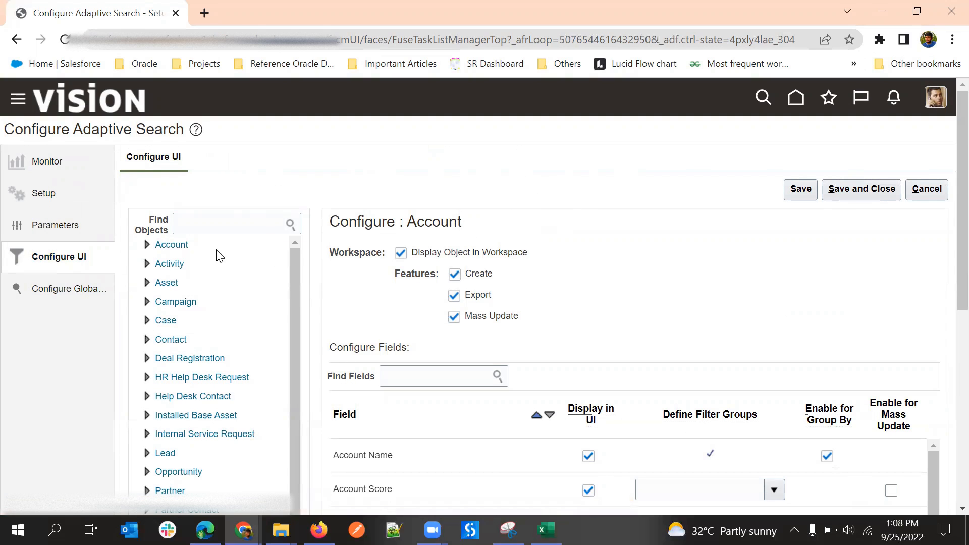
pyautogui.scroll(-2, 325, 339)
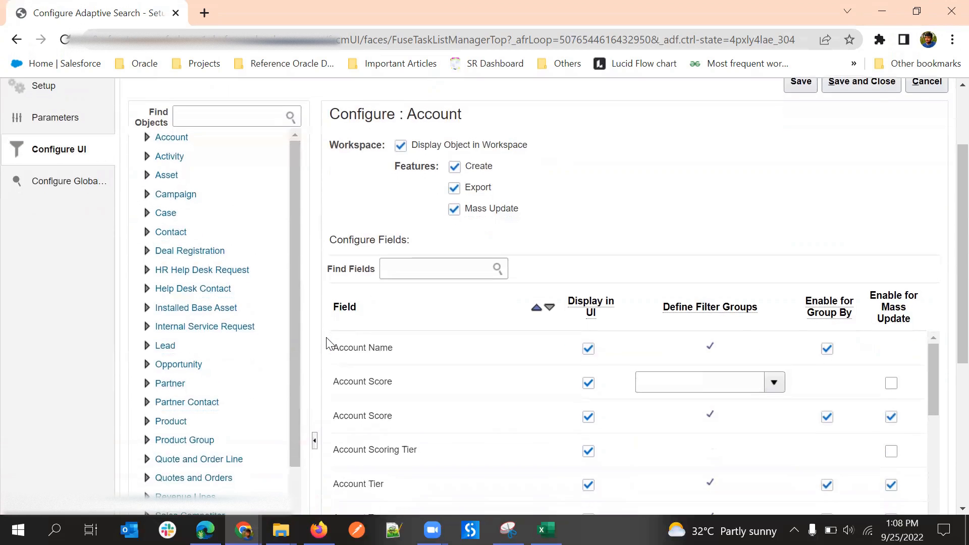
pyautogui.scroll(-2, 648, 142)
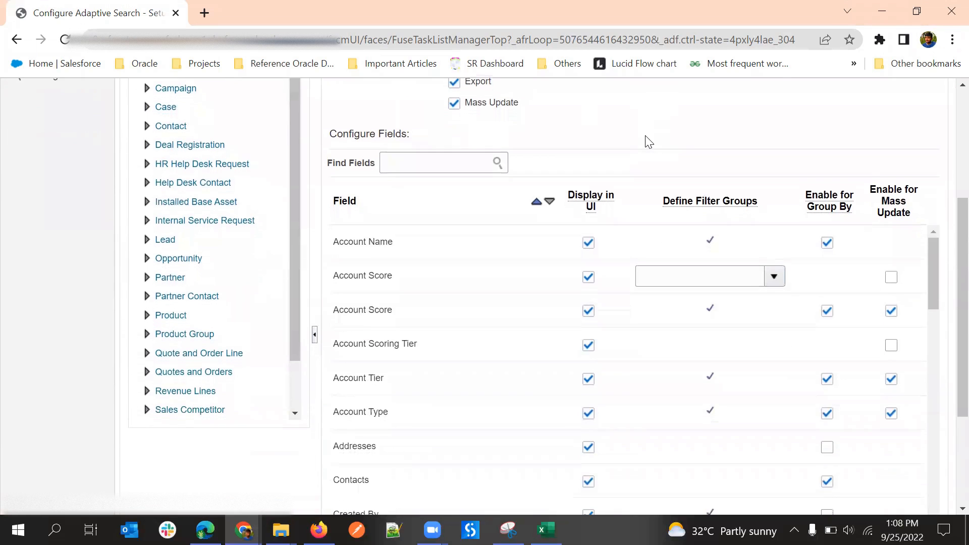
pyautogui.scroll(1, 646, 141)
pyautogui.scroll(2, 651, 167)
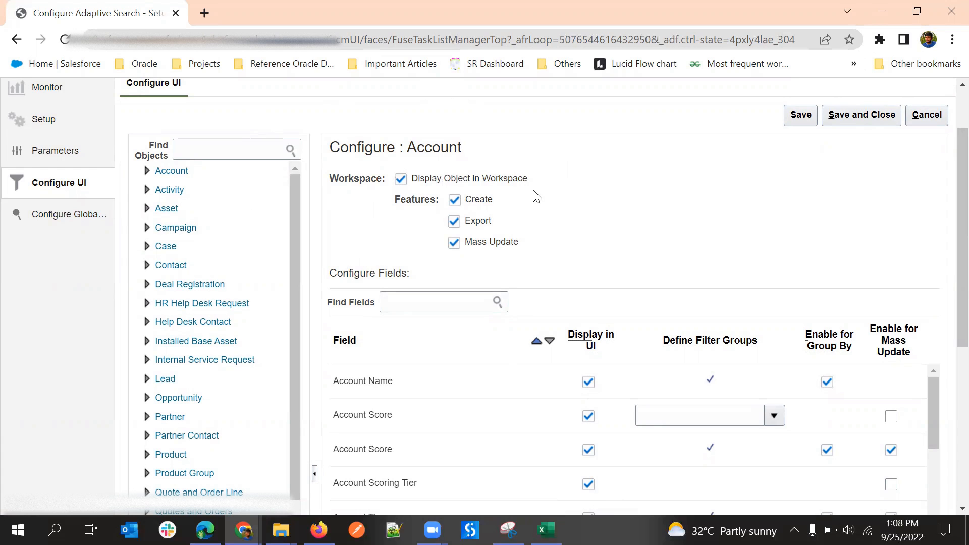
pyautogui.scroll(2, 334, 165)
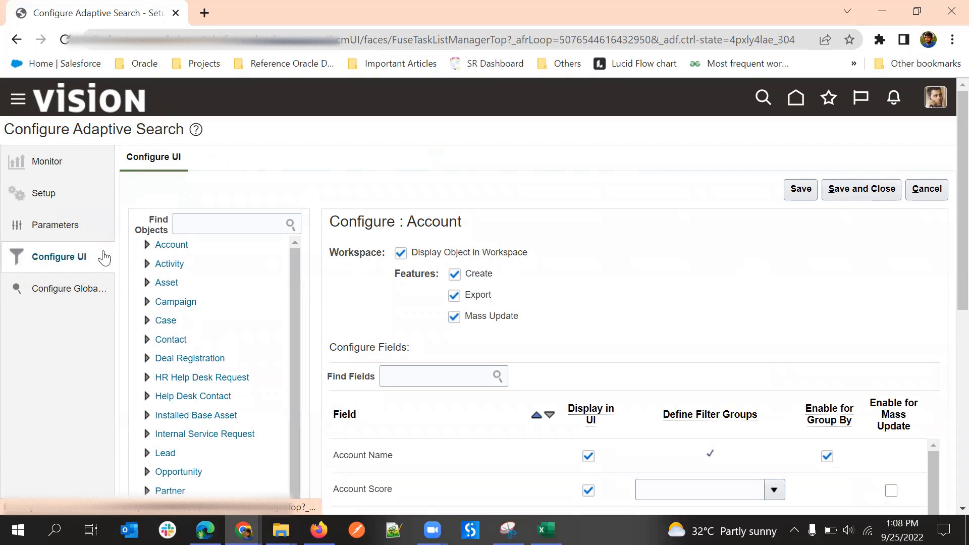
# Step: Examine the Account fields' settings for UI display, filter groups, group by and mass update
pyautogui.scroll(-4, 536, 242)
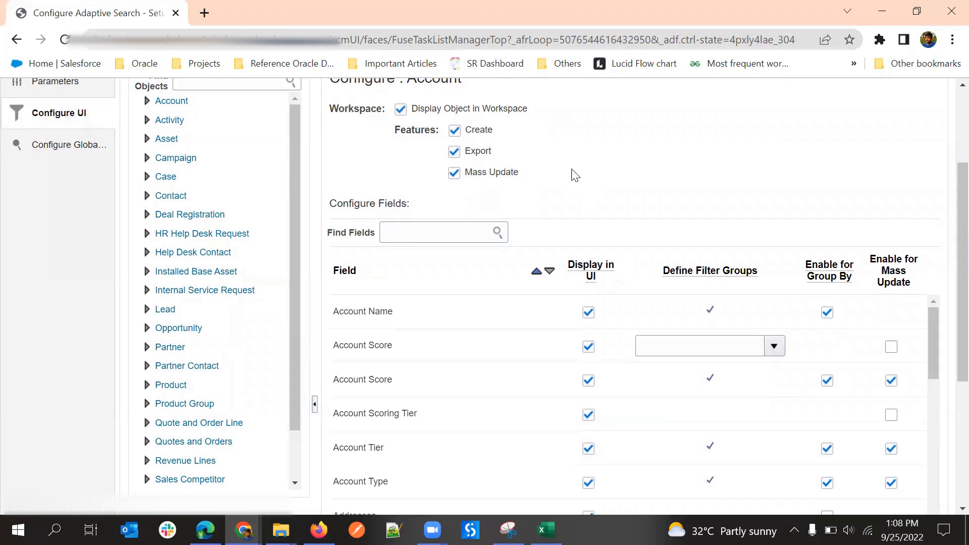
pyautogui.scroll(1, 417, 160)
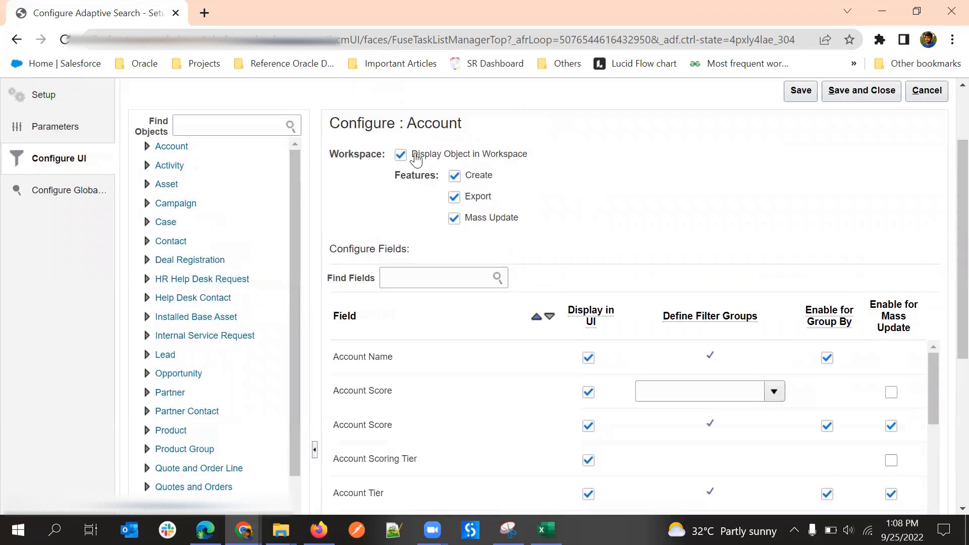
pyautogui.scroll(-3, 415, 158)
pyautogui.scroll(-1, 681, 137)
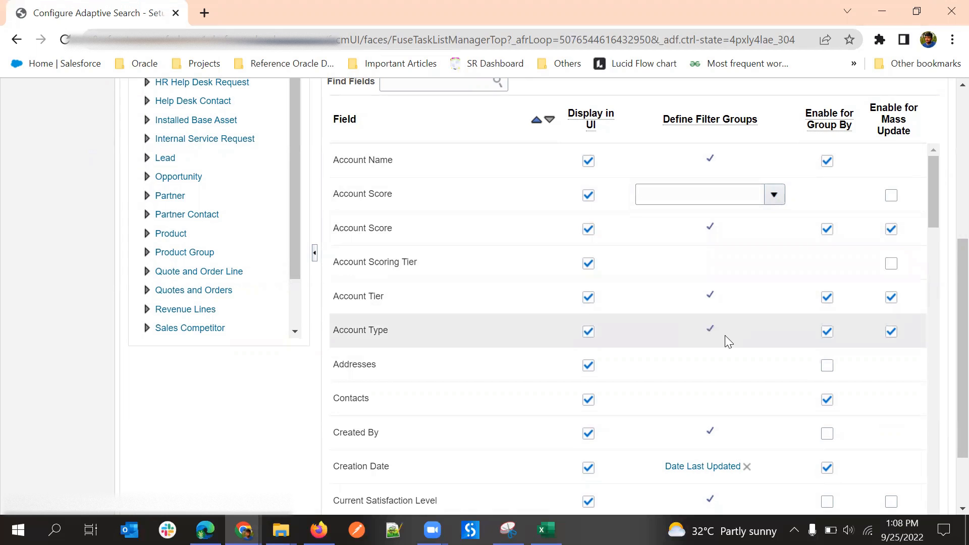
pyautogui.scroll(2, 557, 292)
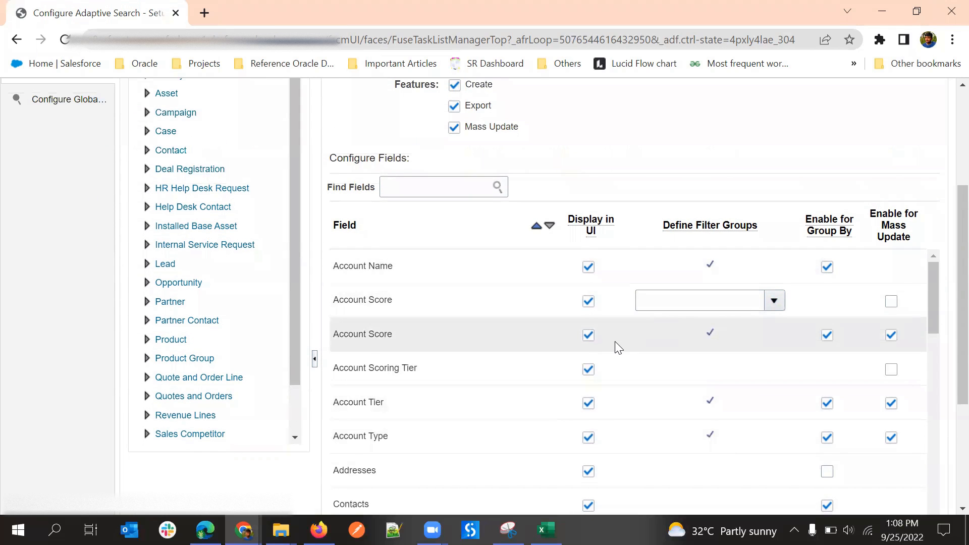
pyautogui.scroll(-1, 614, 341)
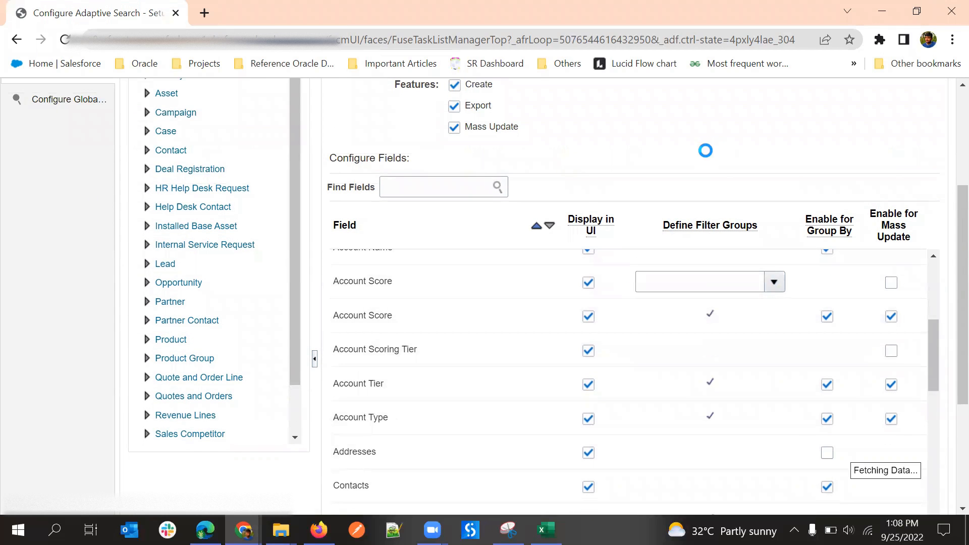
pyautogui.scroll(-5, 696, 176)
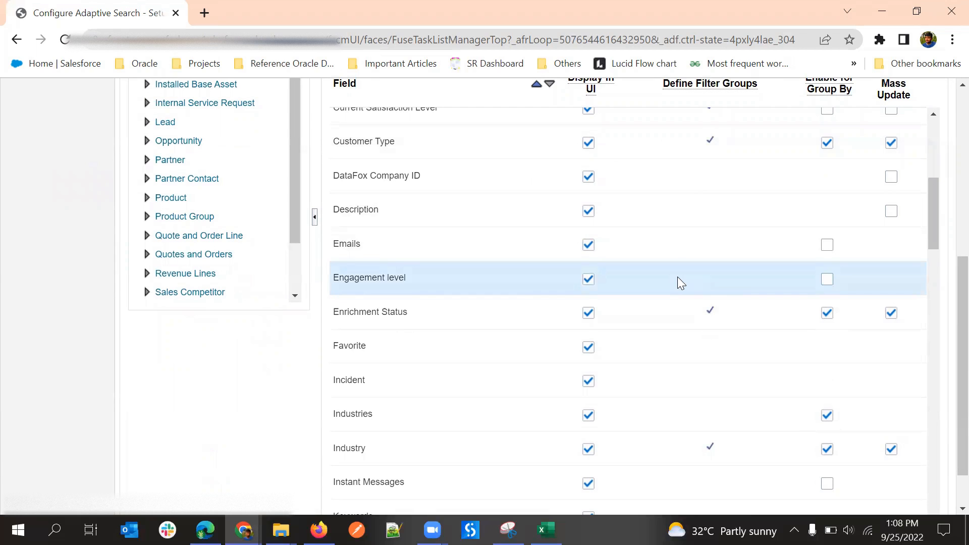
pyautogui.scroll(6, 692, 253)
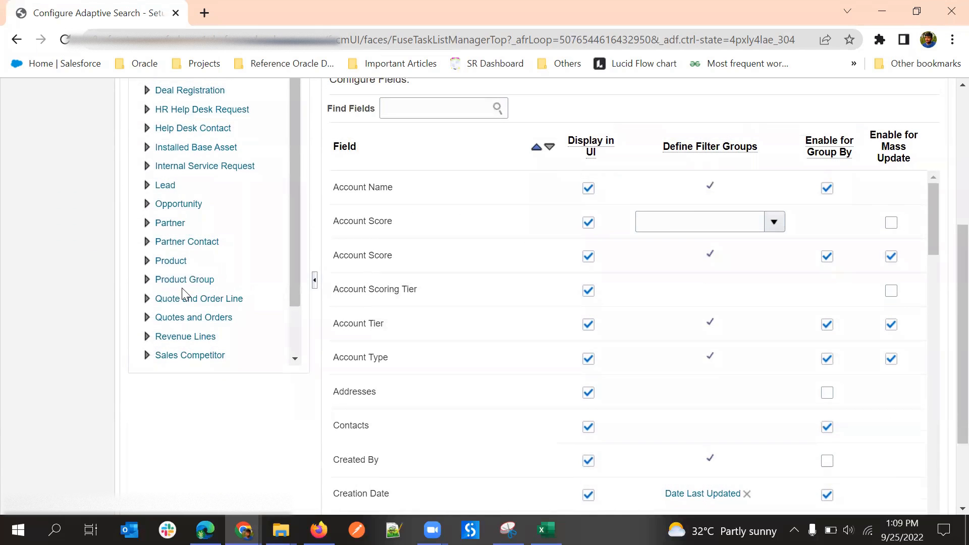
# Step: Open the global search configuration and look over the Account search result sections and the list of available objects
pyautogui.scroll(-3, 182, 290)
pyautogui.scroll(5, 55, 271)
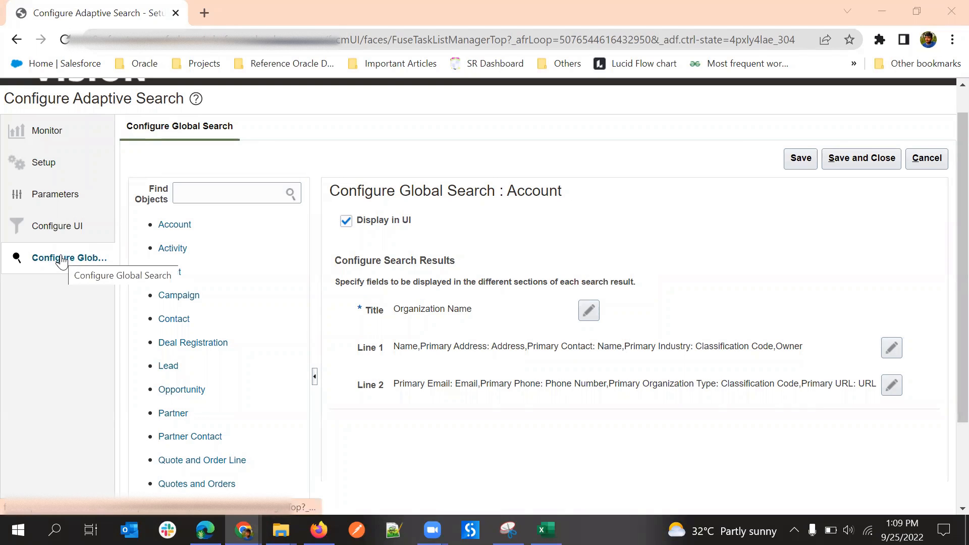
pyautogui.scroll(-2, 614, 202)
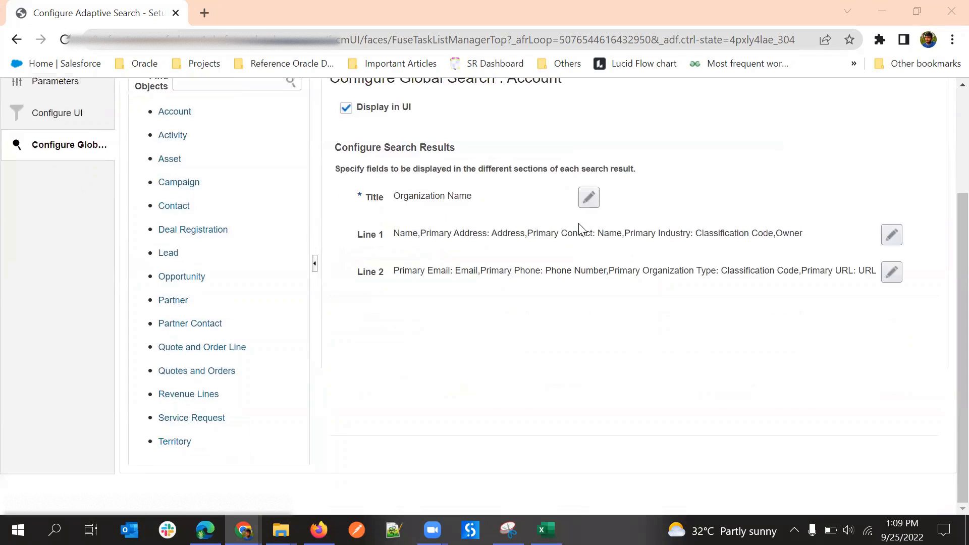
pyautogui.scroll(2, 465, 323)
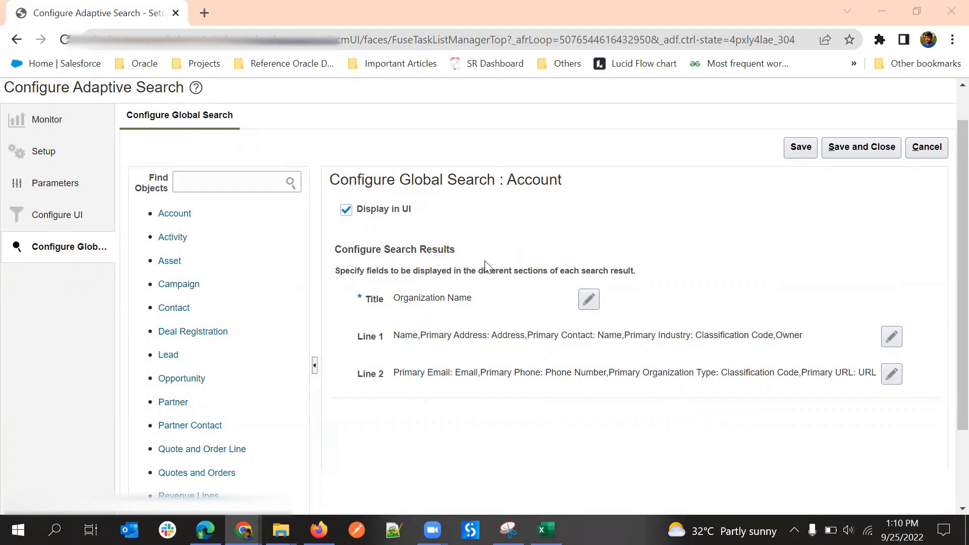
# Step: View the fields that can be chosen for the Title of Account search results, and cancel without changing the selection
pyautogui.tripleClick(409, 299)
pyautogui.click(557, 255)
pyautogui.tripleClick(406, 302)
pyautogui.tripleClick(456, 300)
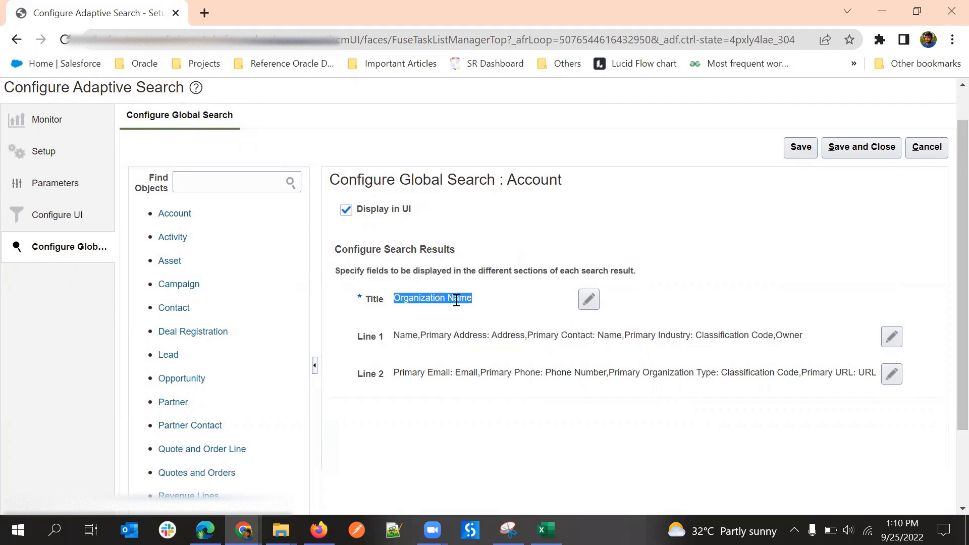
pyautogui.click(600, 207)
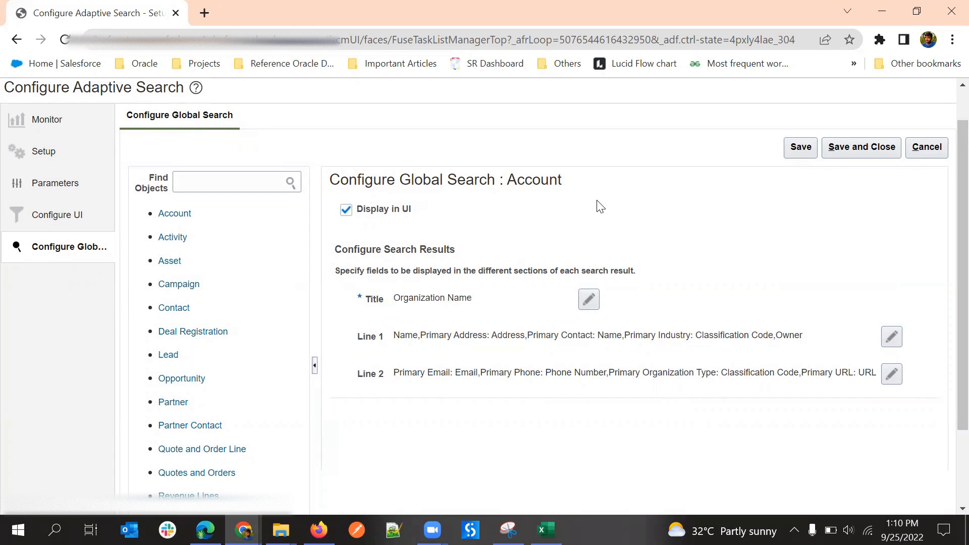
pyautogui.click(587, 298)
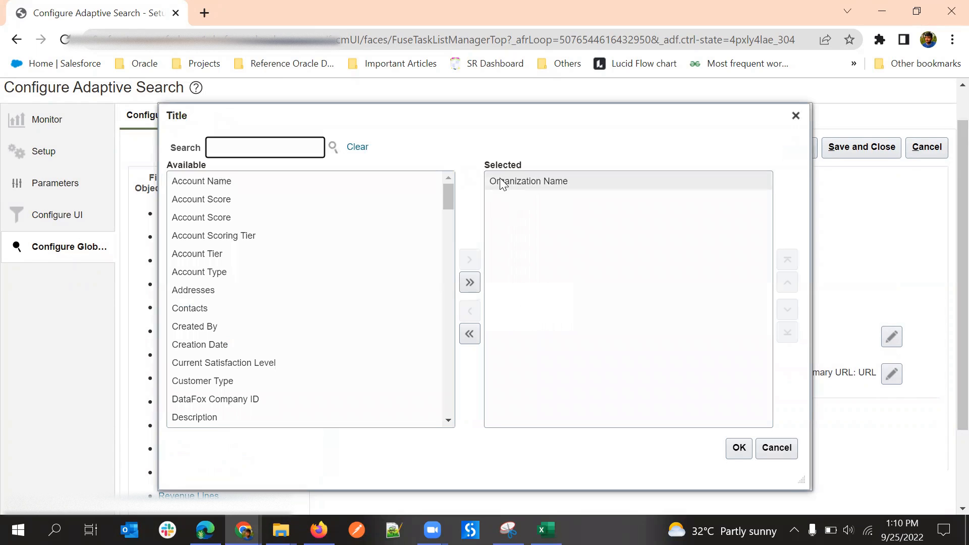
pyautogui.click(774, 444)
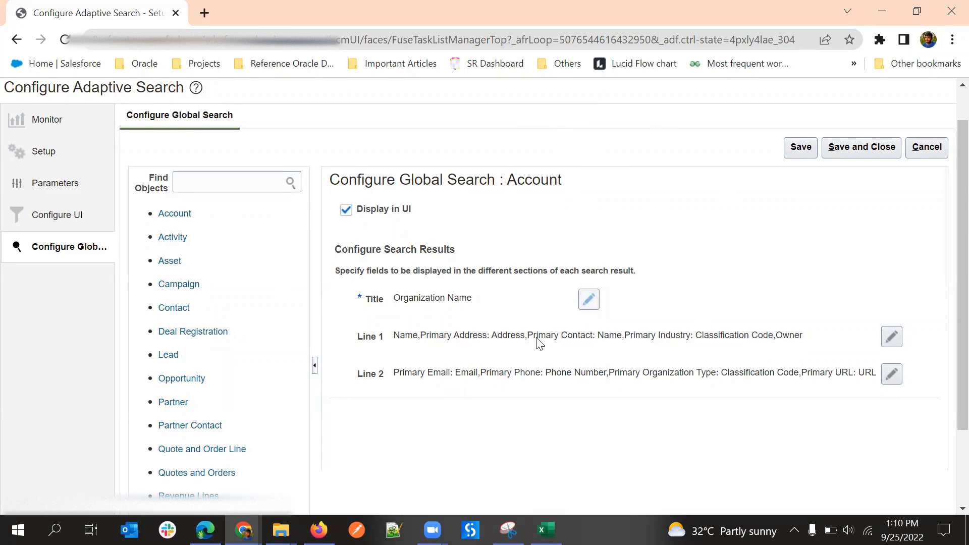
# Step: Show the Opportunity object's global search configuration and review its Title, Line 1 and Line 2 fields
pyautogui.scroll(1, 651, 239)
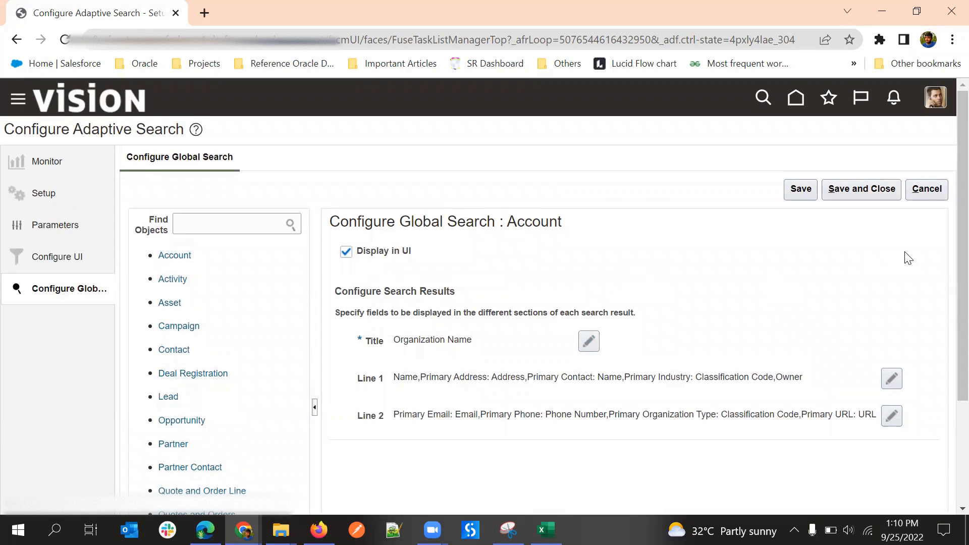
pyautogui.scroll(-3, 235, 347)
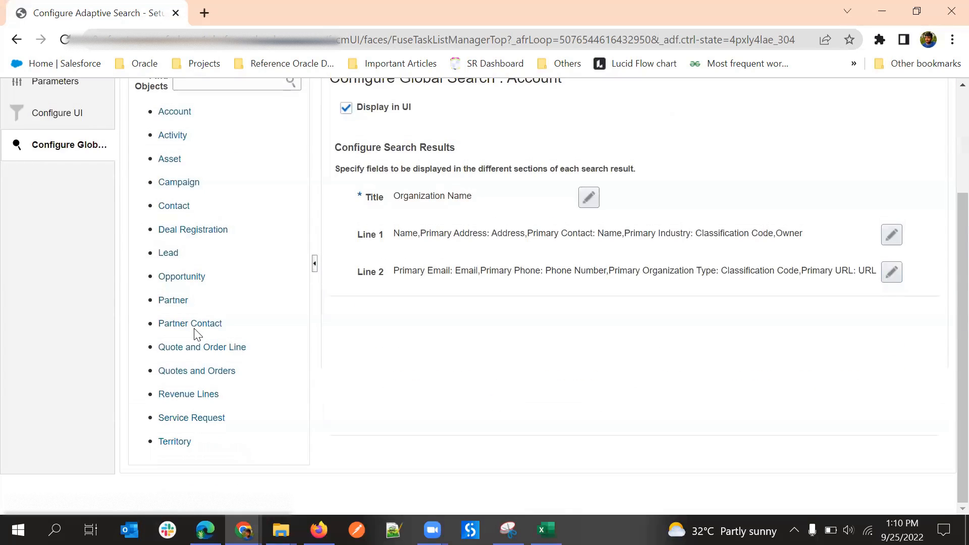
pyautogui.click(191, 276)
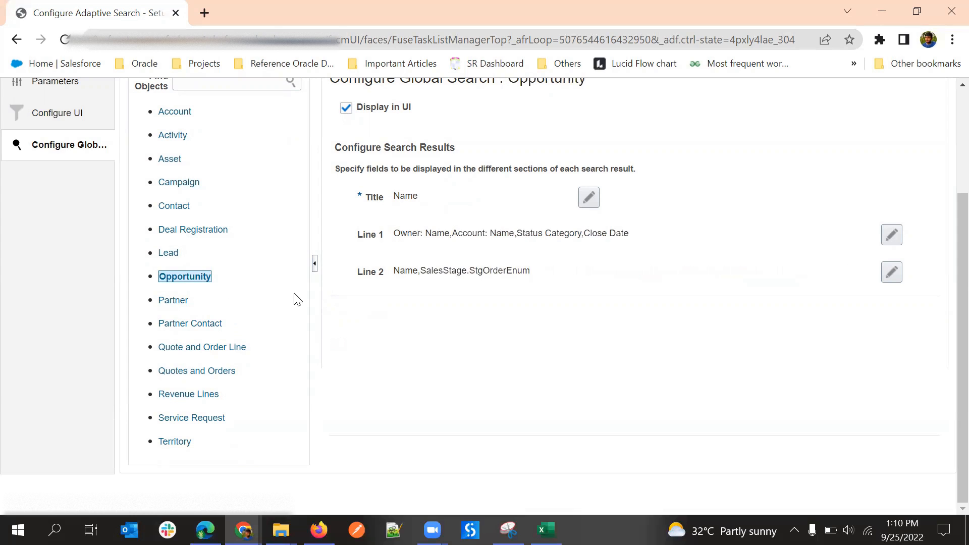
pyautogui.scroll(3, 433, 292)
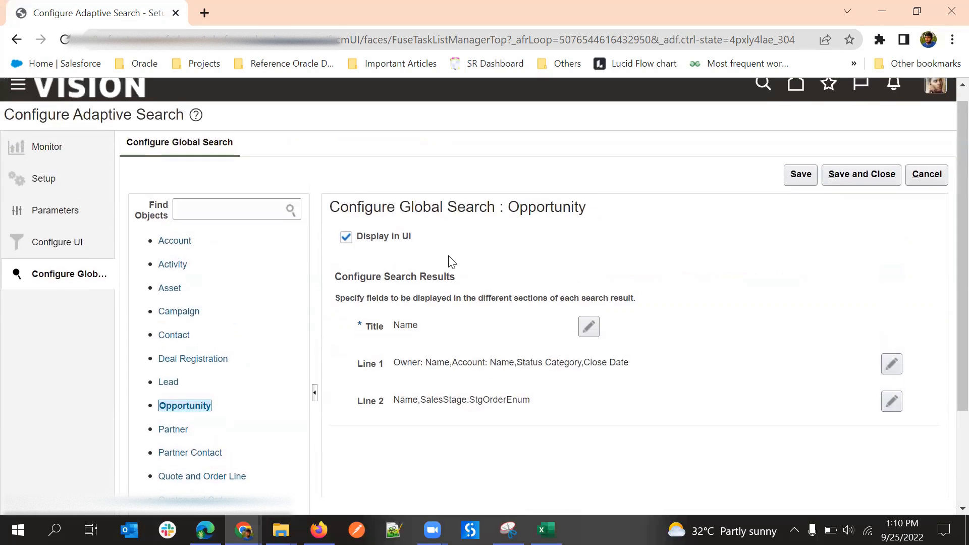
pyautogui.scroll(-3, 473, 356)
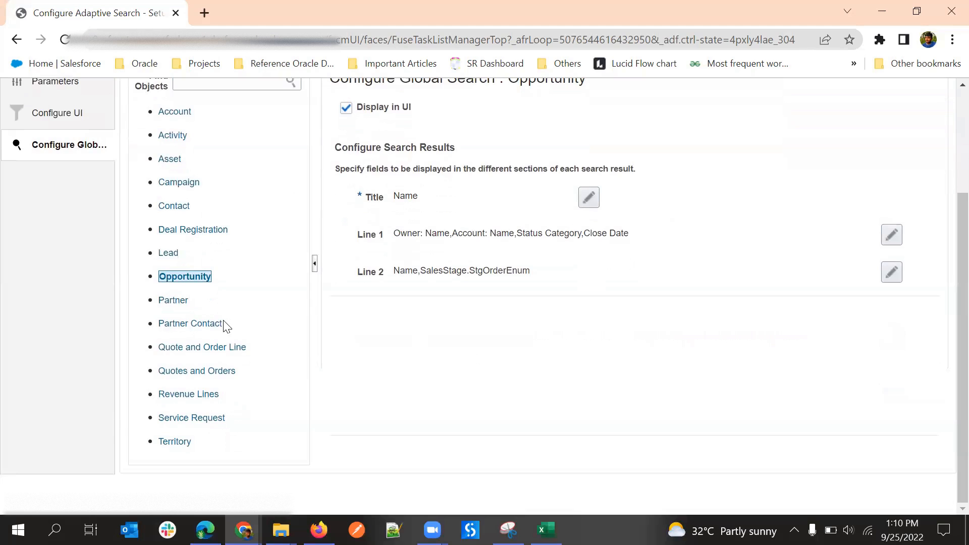
# Step: View the global search result fields configured for the Lead and Deal Registration objects
pyautogui.click(171, 254)
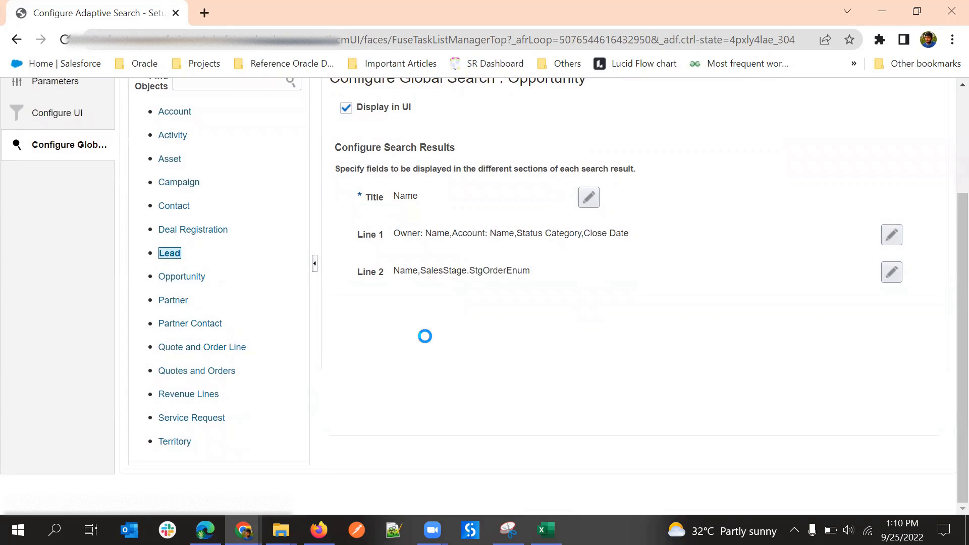
pyautogui.click(183, 228)
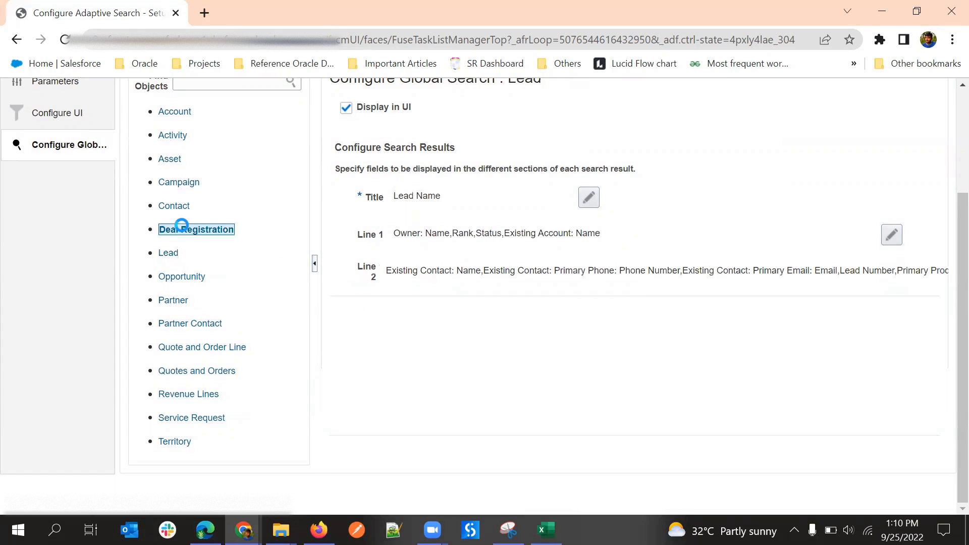
pyautogui.doubleClick(406, 197)
pyautogui.click(390, 201)
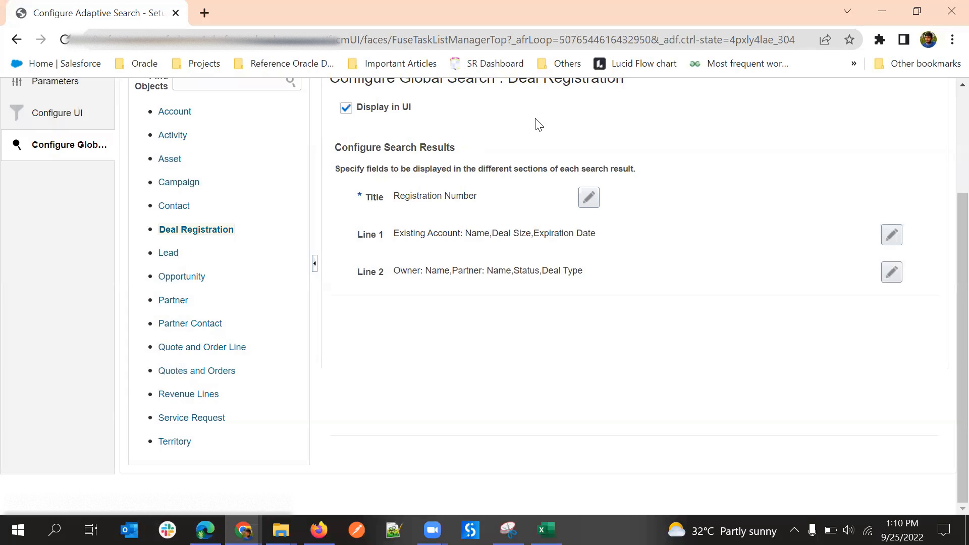
# Step: Open the Title field selection for the Deal Registration object and look through its available fields
pyautogui.scroll(3, 538, 125)
pyautogui.scroll(-3, 391, 270)
pyautogui.tripleClick(460, 195)
pyautogui.click(588, 197)
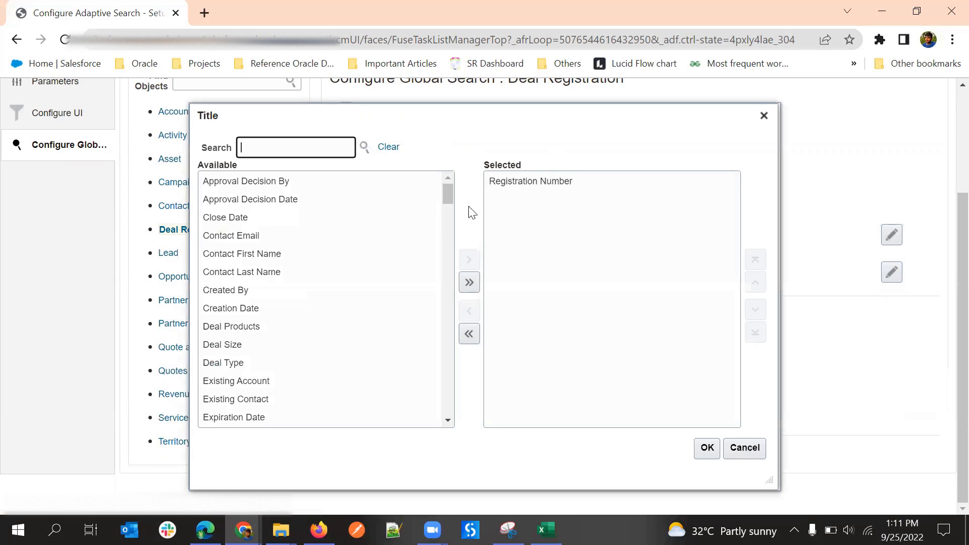
pyautogui.scroll(-10, 358, 356)
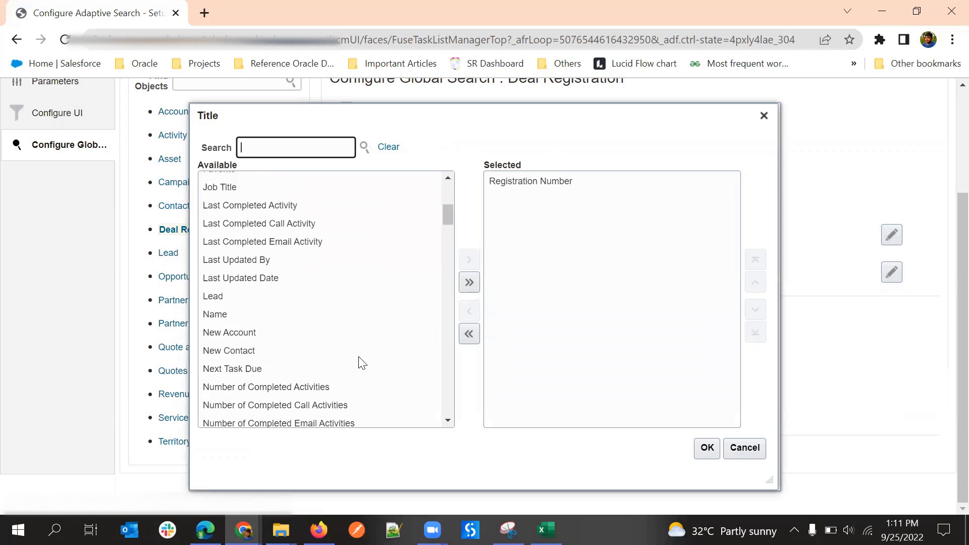
# Step: Try adding Rejected Reason to the selected Title fields, and cancel out of the Deal Registration global search configuration without saving
pyautogui.doubleClick(329, 327)
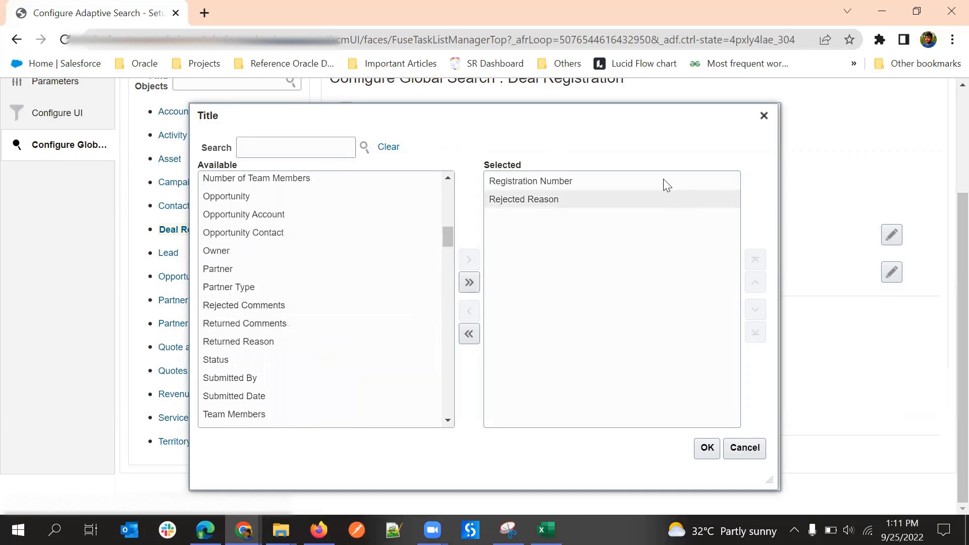
pyautogui.doubleClick(535, 199)
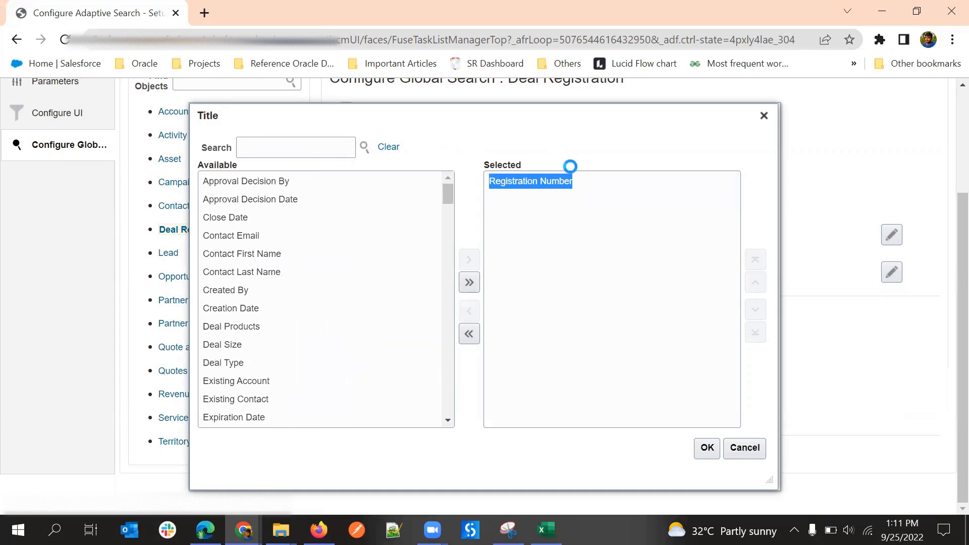
pyautogui.click(750, 446)
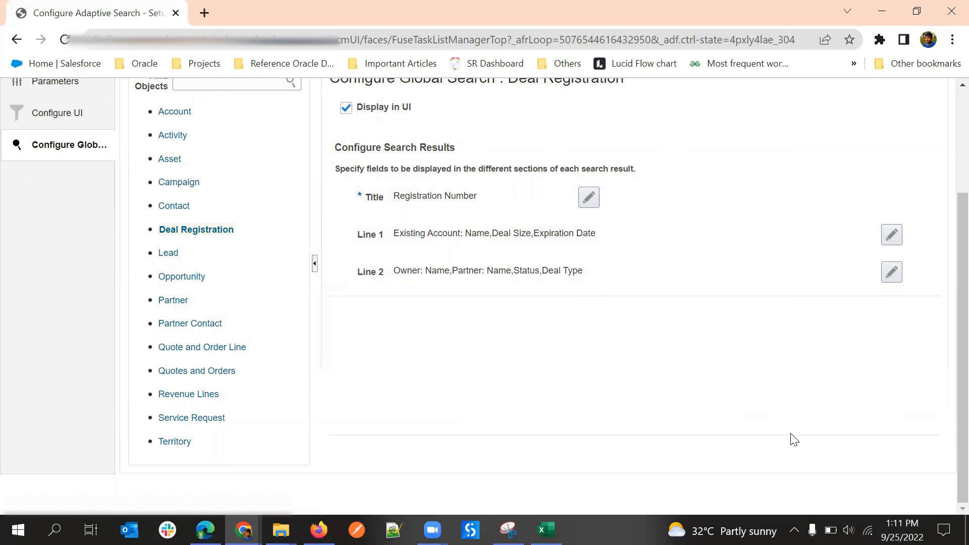
pyautogui.scroll(3, 772, 357)
pyautogui.click(923, 189)
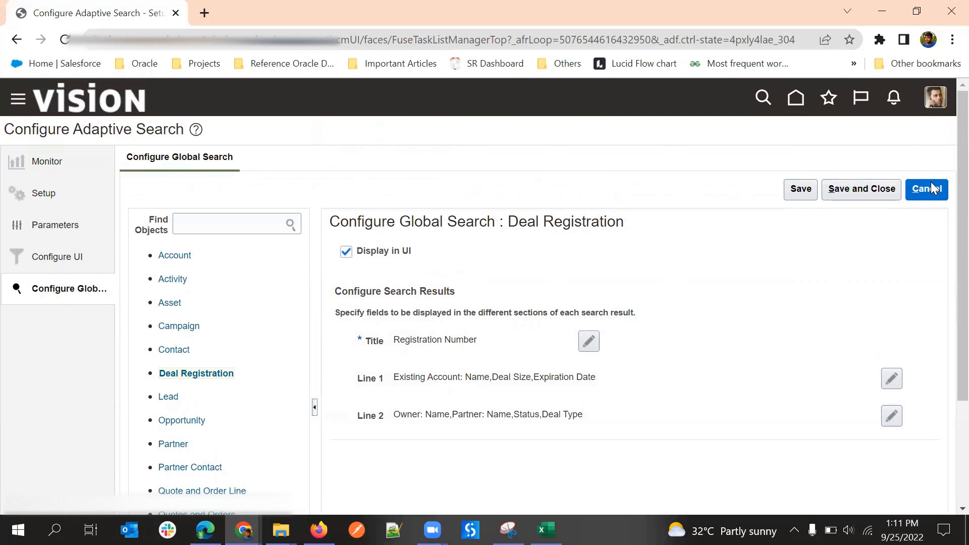